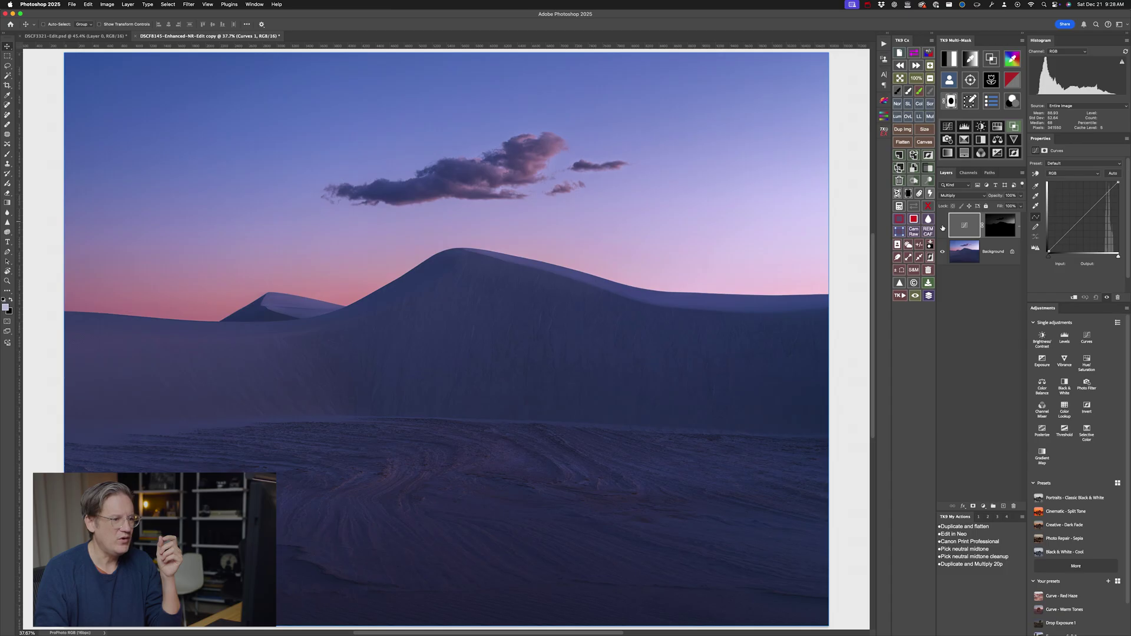
- Toggle the Curves layer off and on repeatedly to compare its effect
click(387, 361)
click(387, 362)
click(942, 228)
click(943, 227)
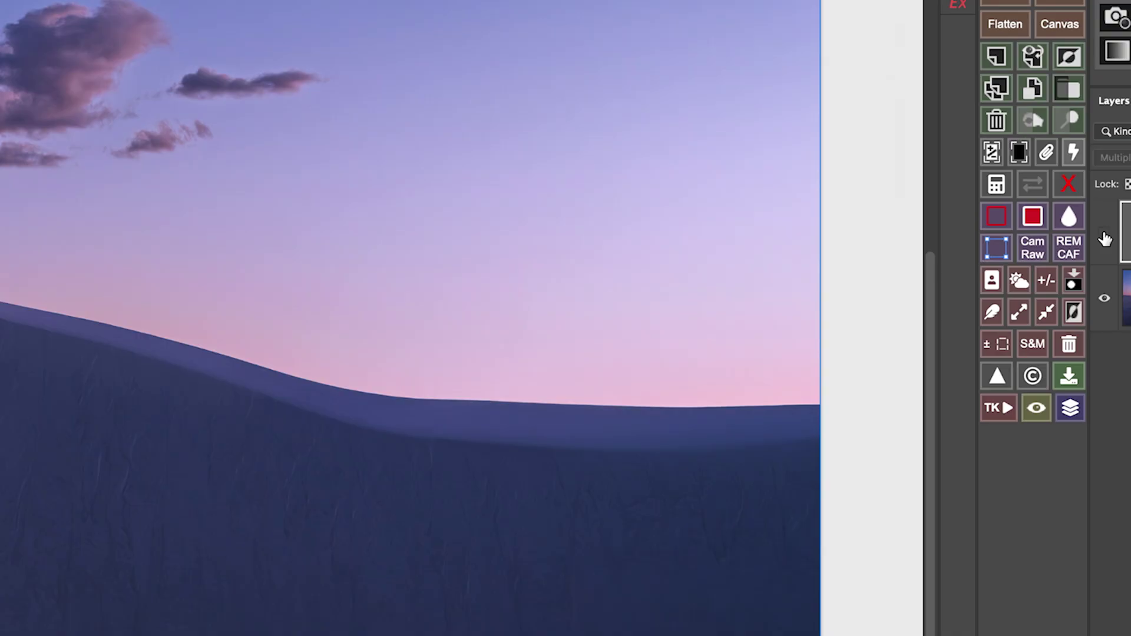
click(942, 227)
click(943, 227)
- Toggle the darkening layer off and on to compare with the original, leaving it visible
click(1103, 234)
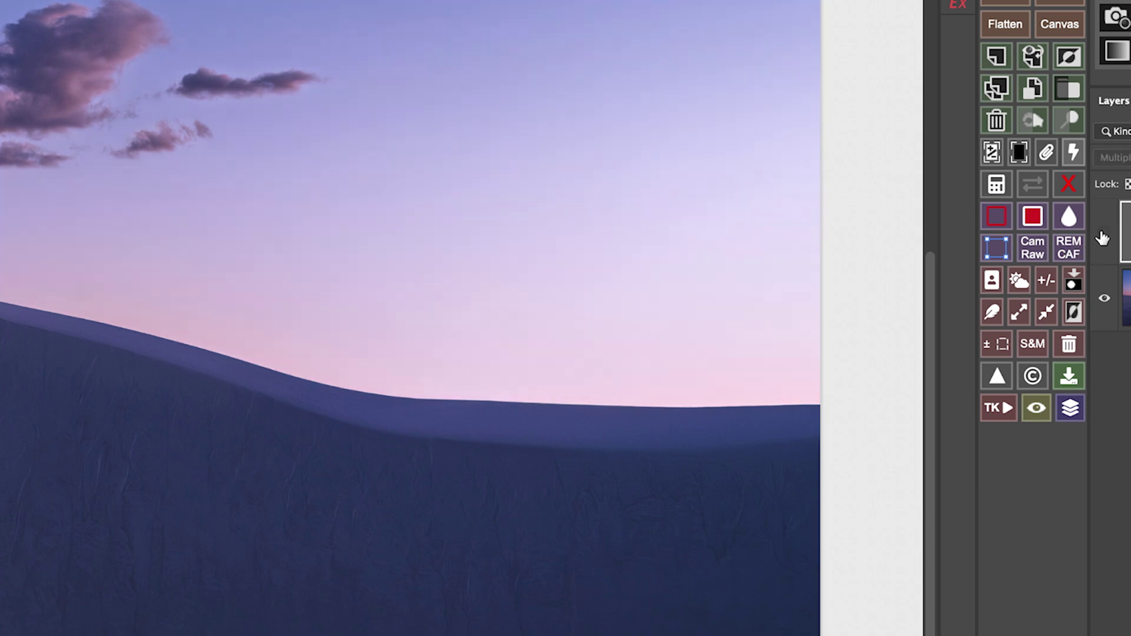
click(1103, 236)
click(1101, 237)
click(1103, 236)
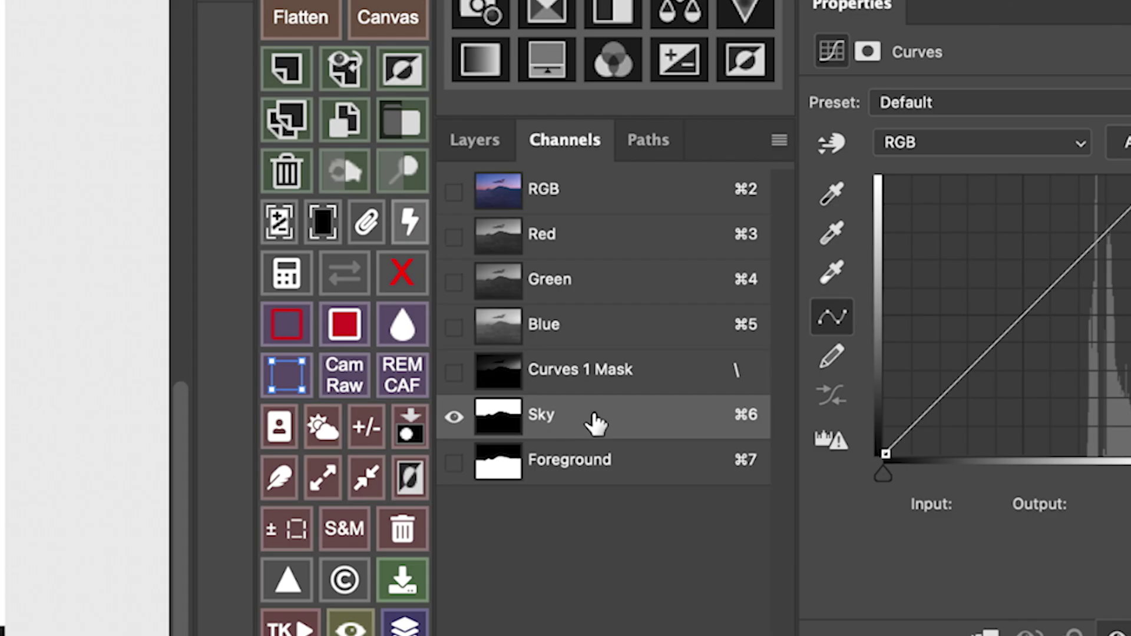
- Compare the Foreground and Sky mask channels, then return to the layer stack with Layer 1 selected
click(589, 469)
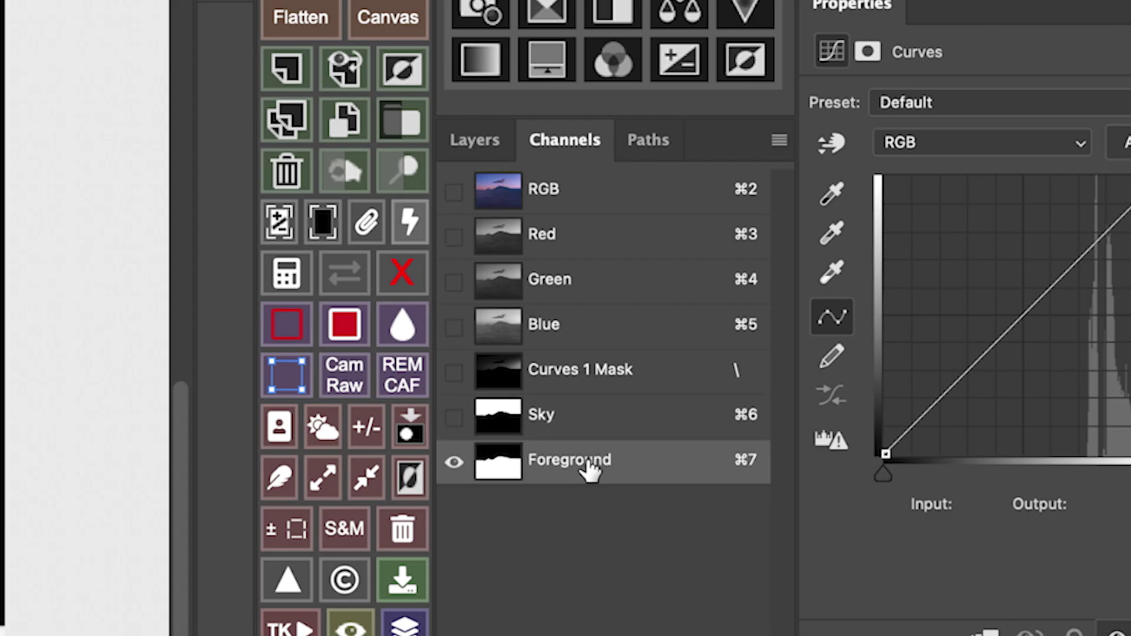
click(565, 419)
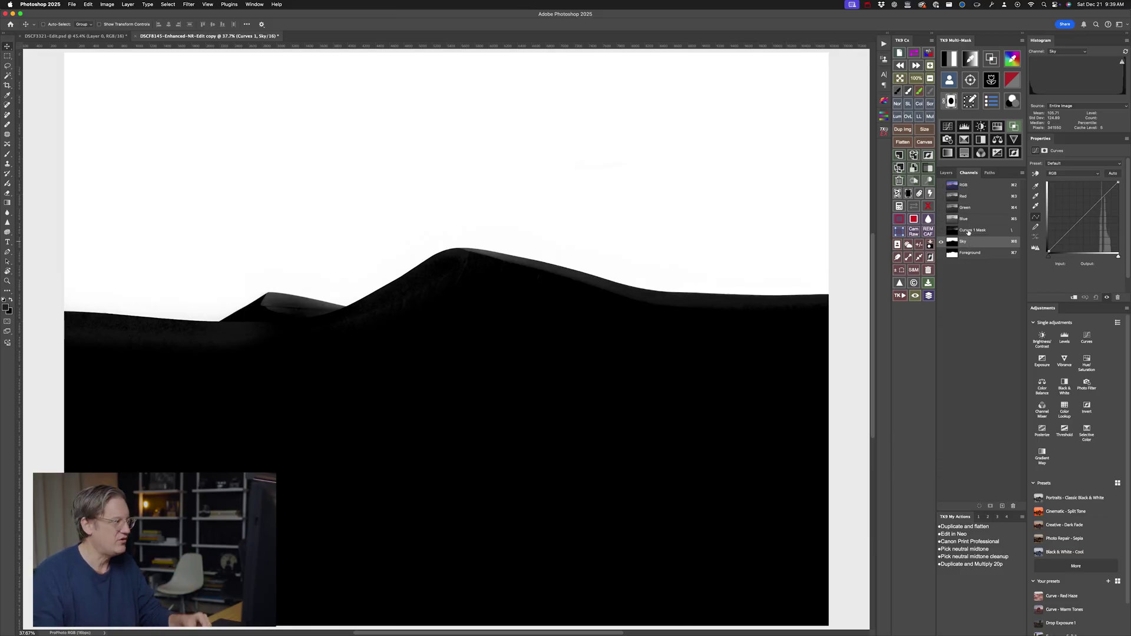
click(942, 198)
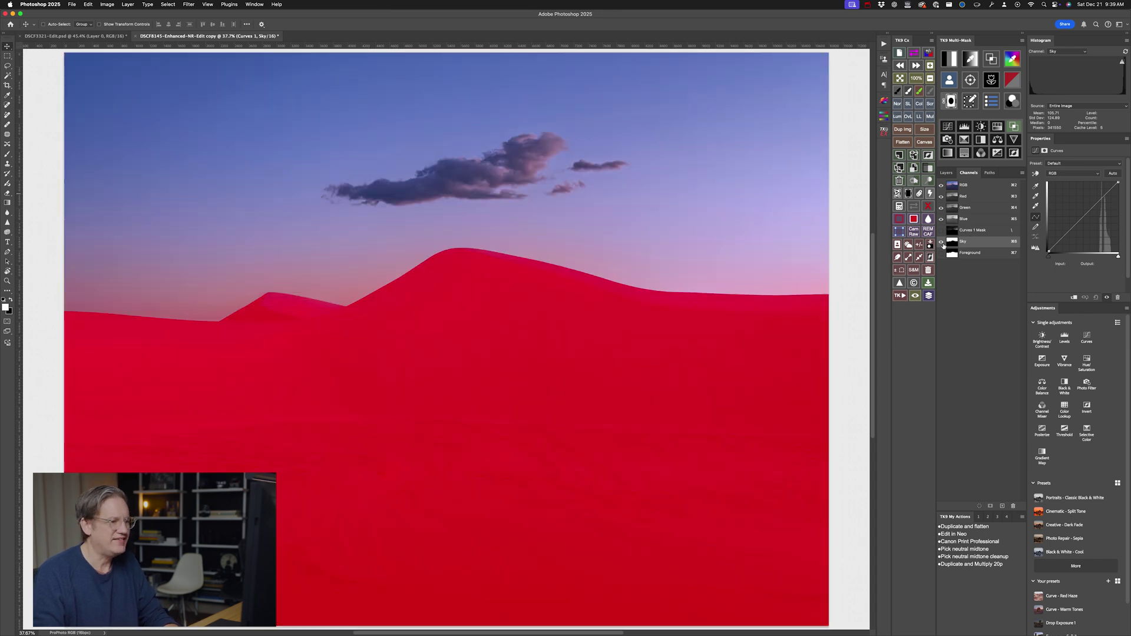
click(941, 242)
click(946, 173)
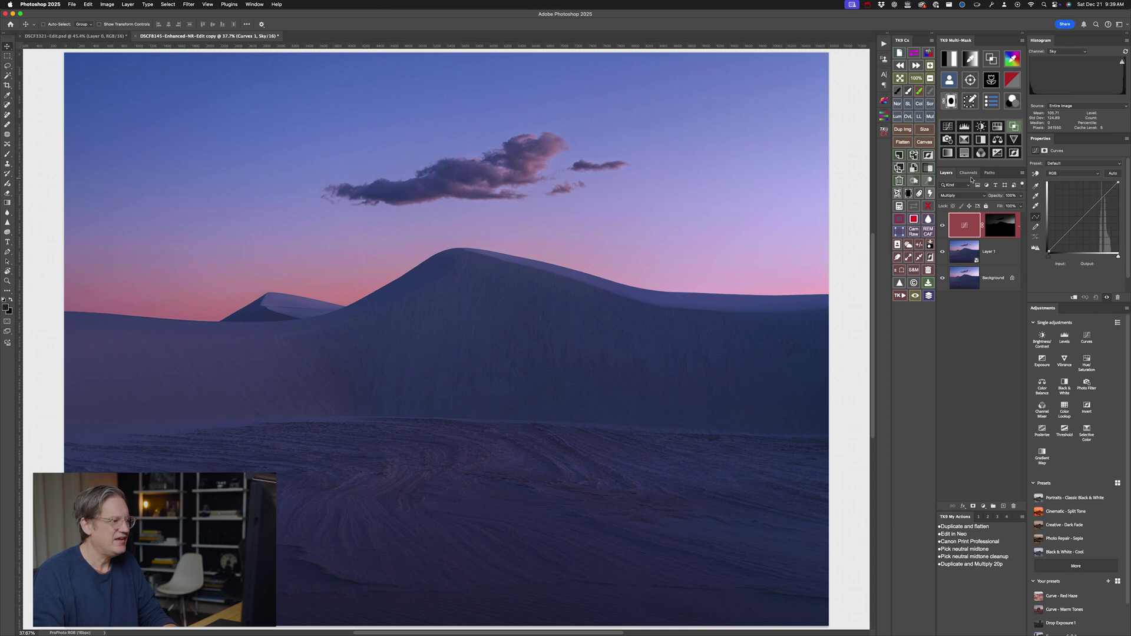
key(alt+bracketleft)
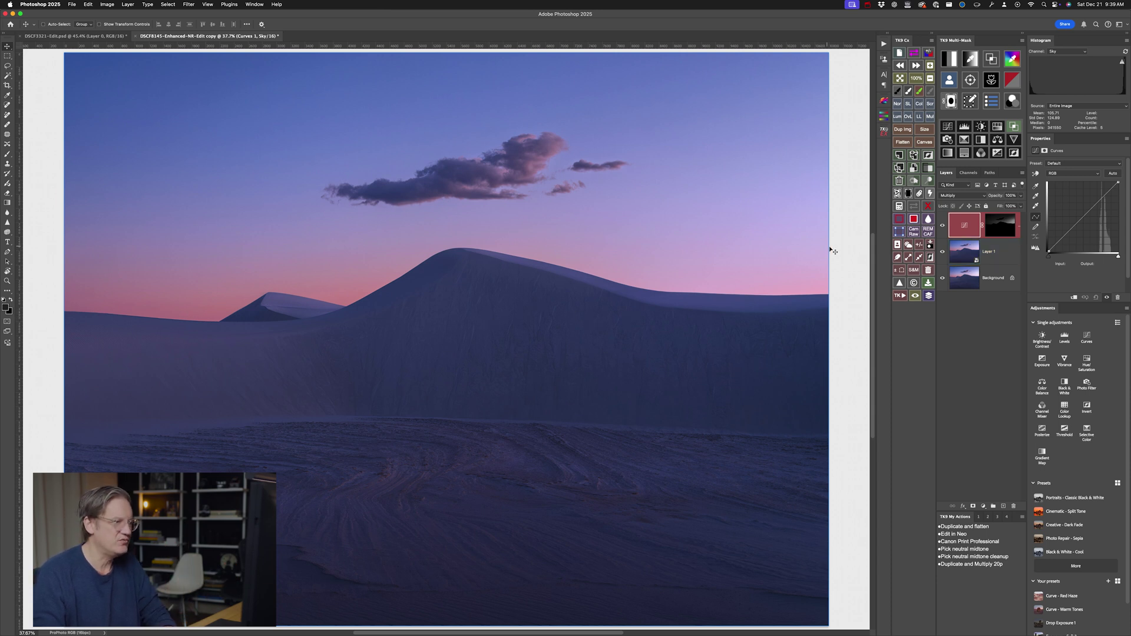
- Sample the dune shadow's dark blue #31304c as the Multi-Mask target colour
click(1010, 61)
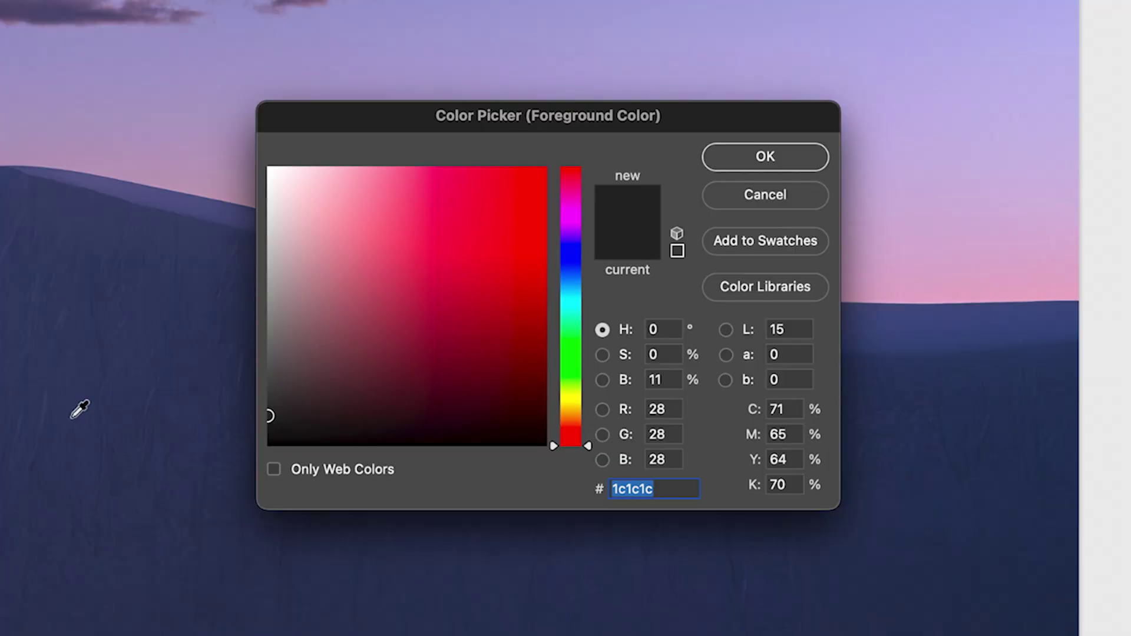
click(485, 333)
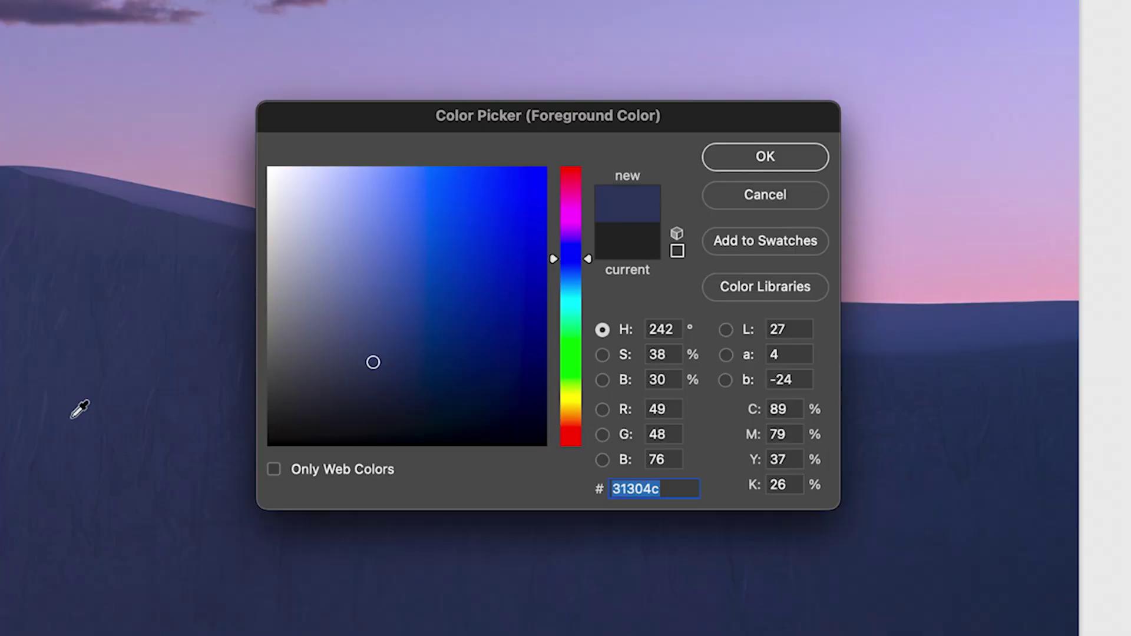
click(792, 161)
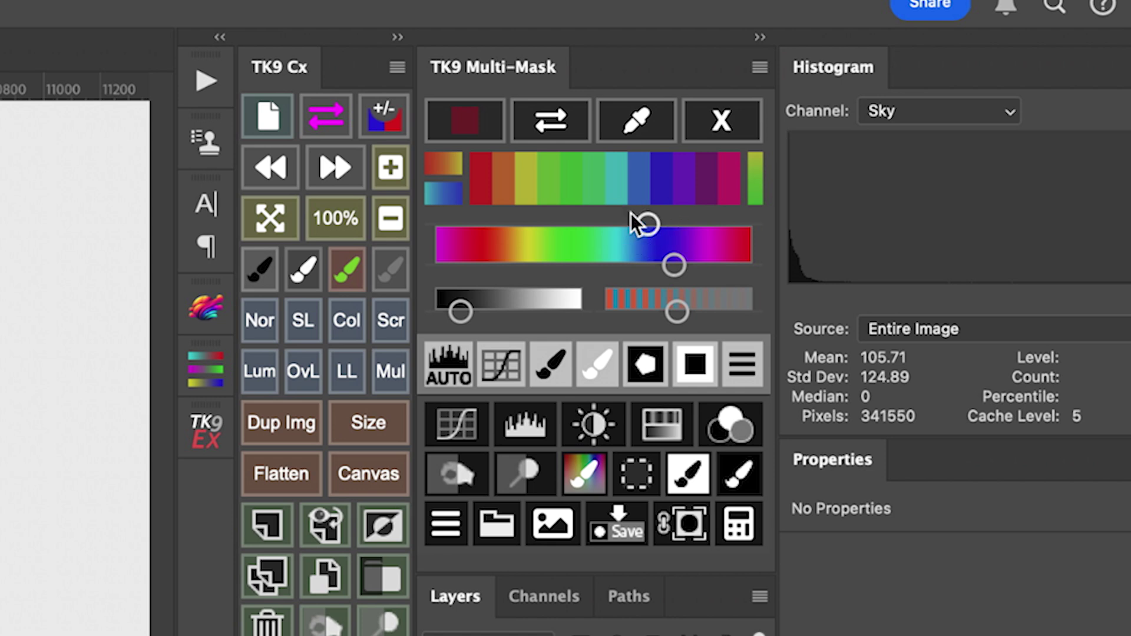
- Widen the colour mask's selection range and darken the overall mask
drag(460, 309, 503, 304)
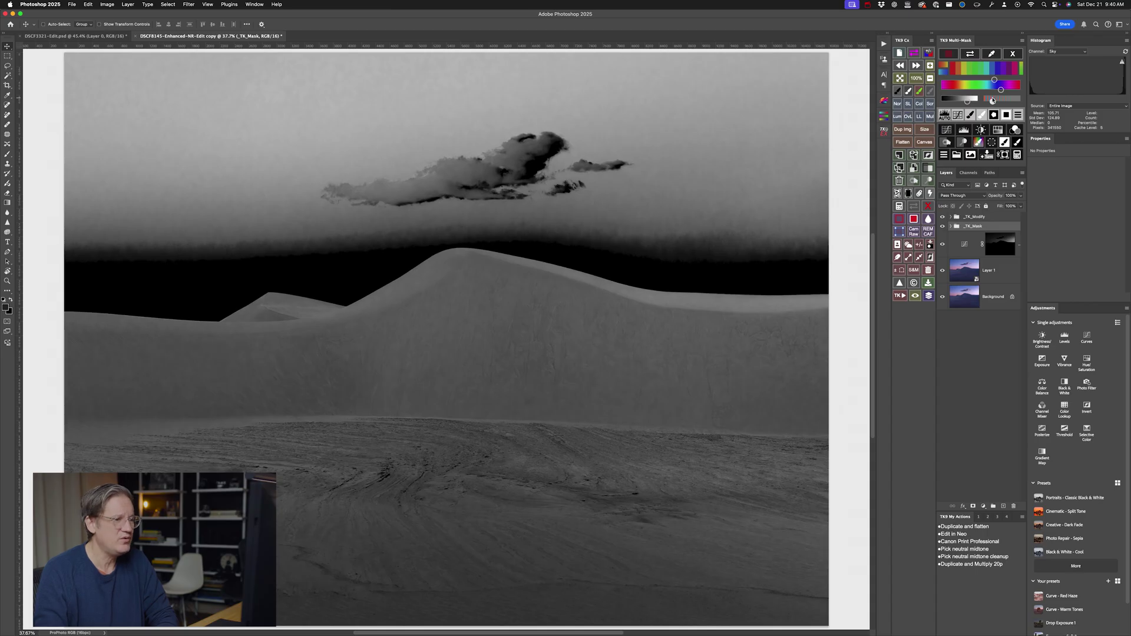
drag(969, 102, 970, 101)
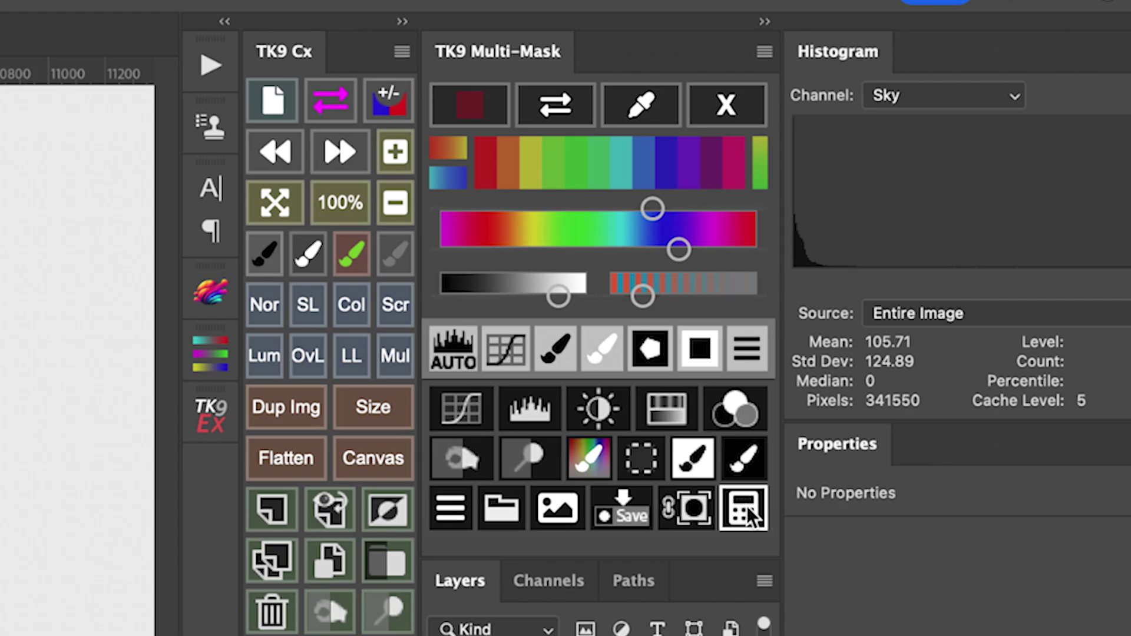
- Intersect (×) the colour mask with the saved Foreground mask and compute the result
click(750, 511)
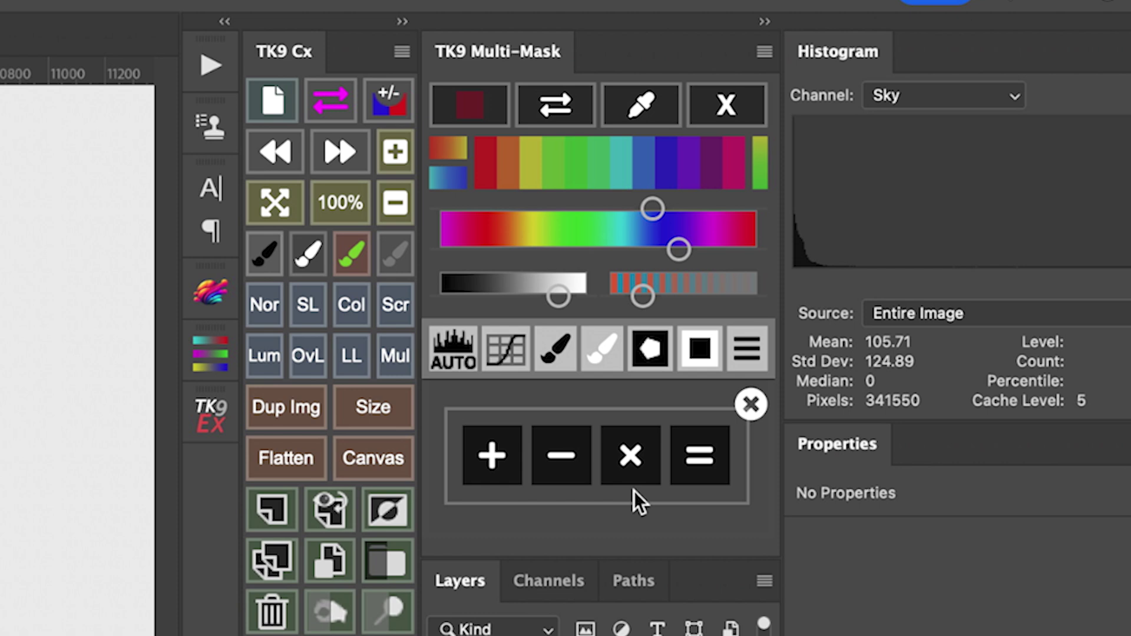
click(630, 459)
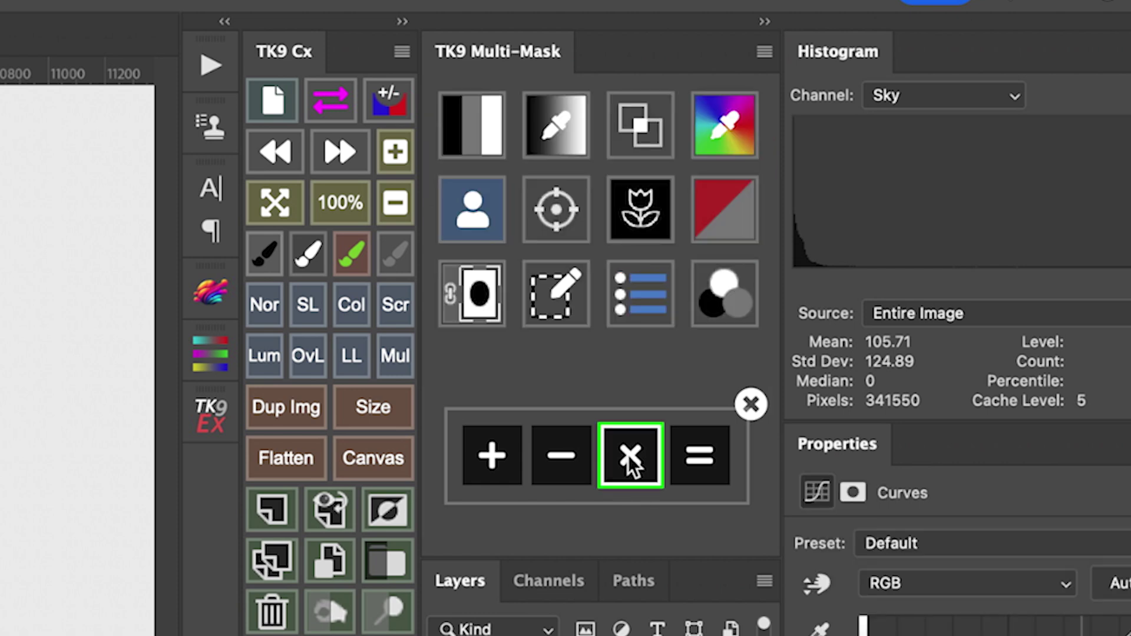
click(478, 213)
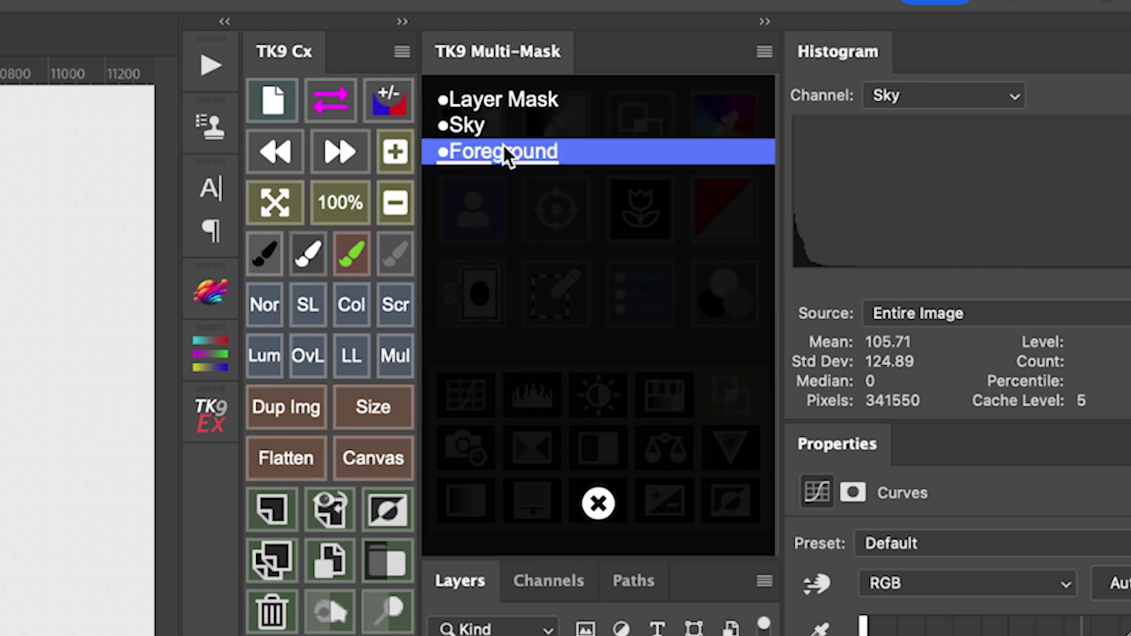
click(535, 152)
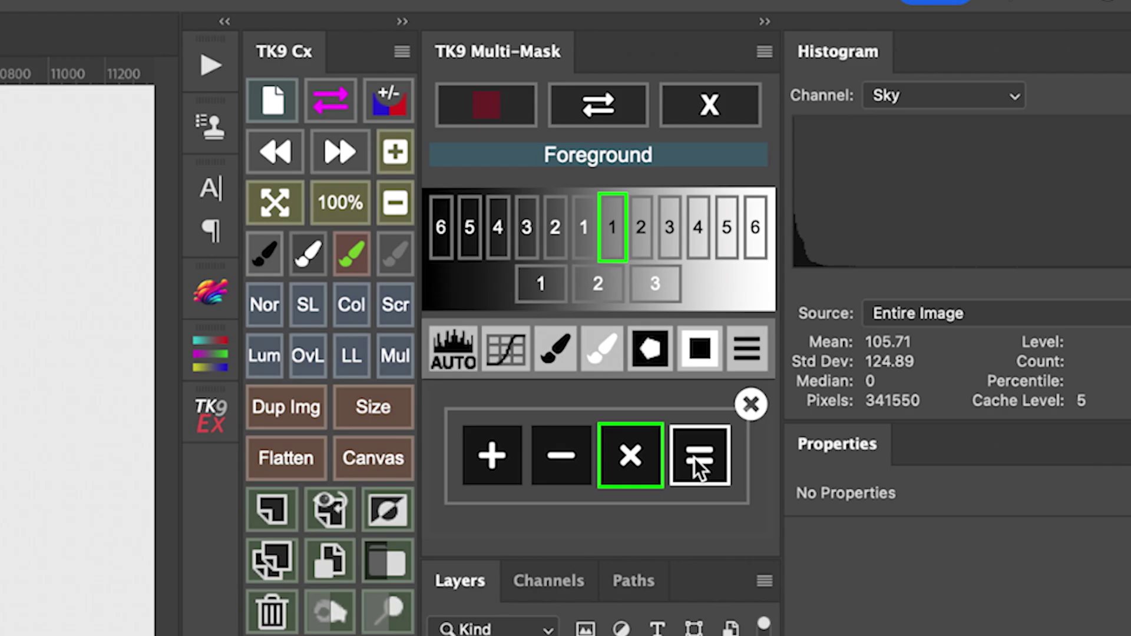
click(694, 458)
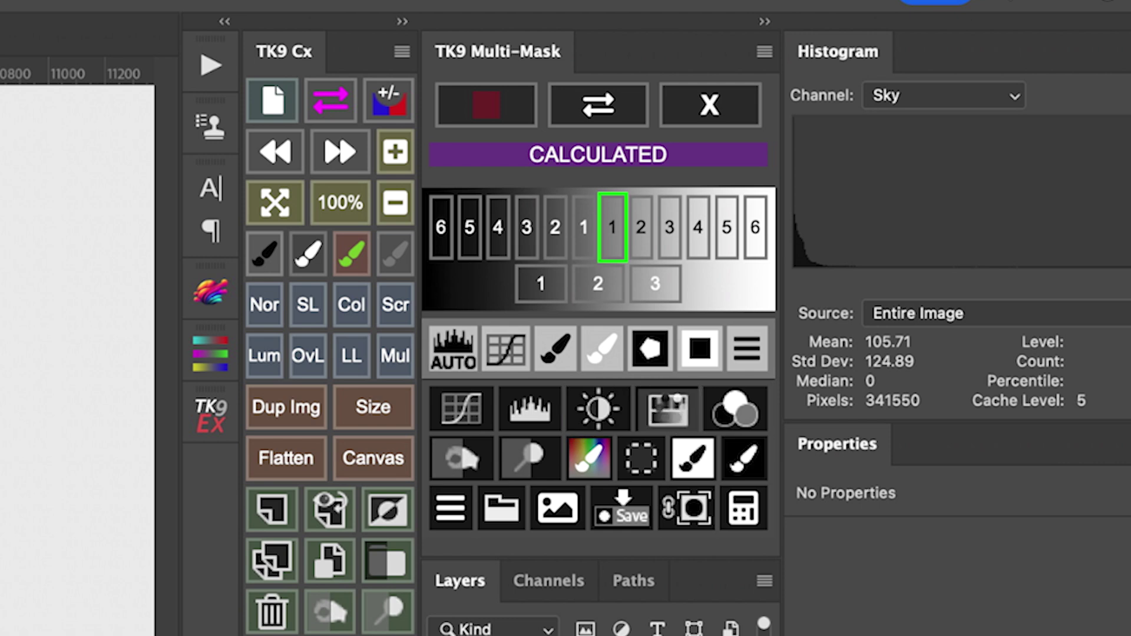
- Add a Hue/Saturation layer through the calculated mask at saturation -7, then view the Sky channel
click(669, 408)
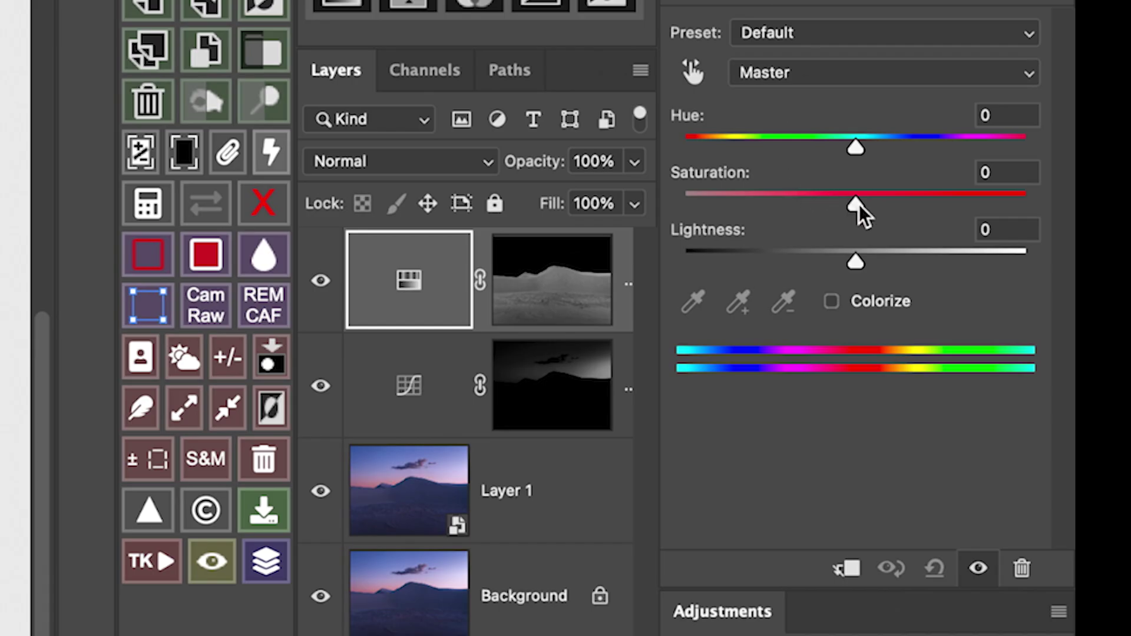
drag(857, 207, 901, 212)
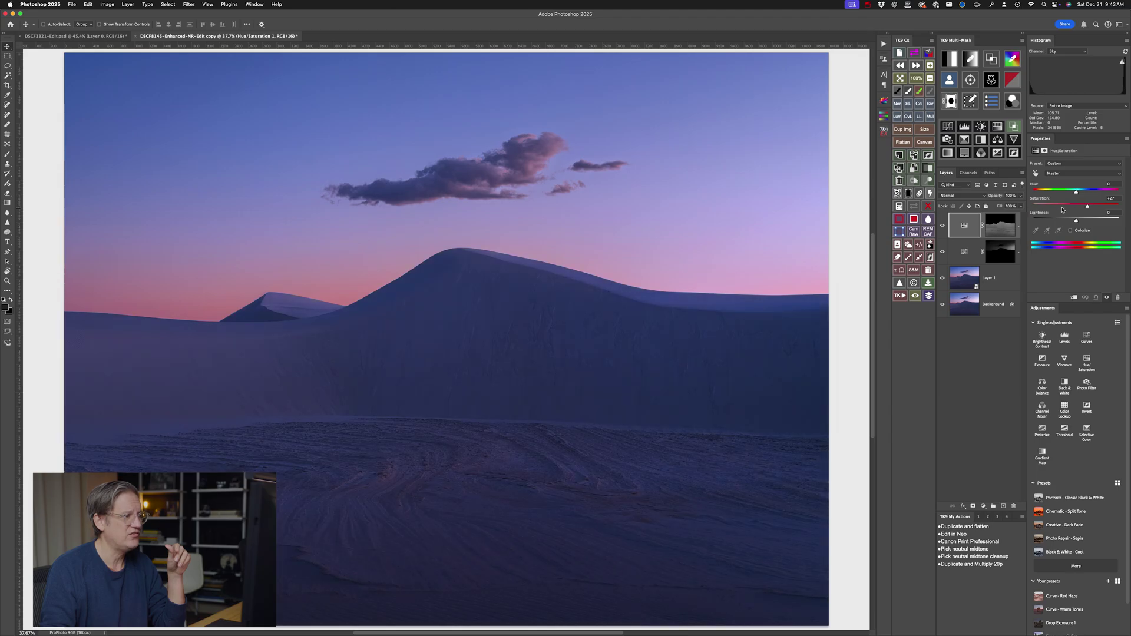
drag(1062, 207, 1074, 207)
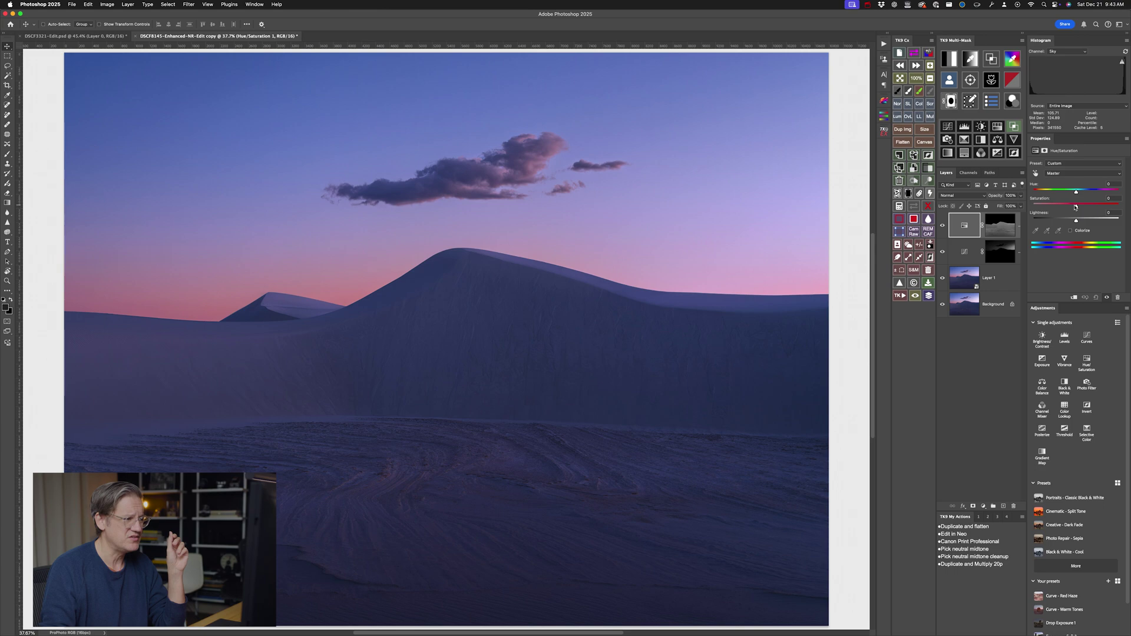
click(968, 172)
click(970, 245)
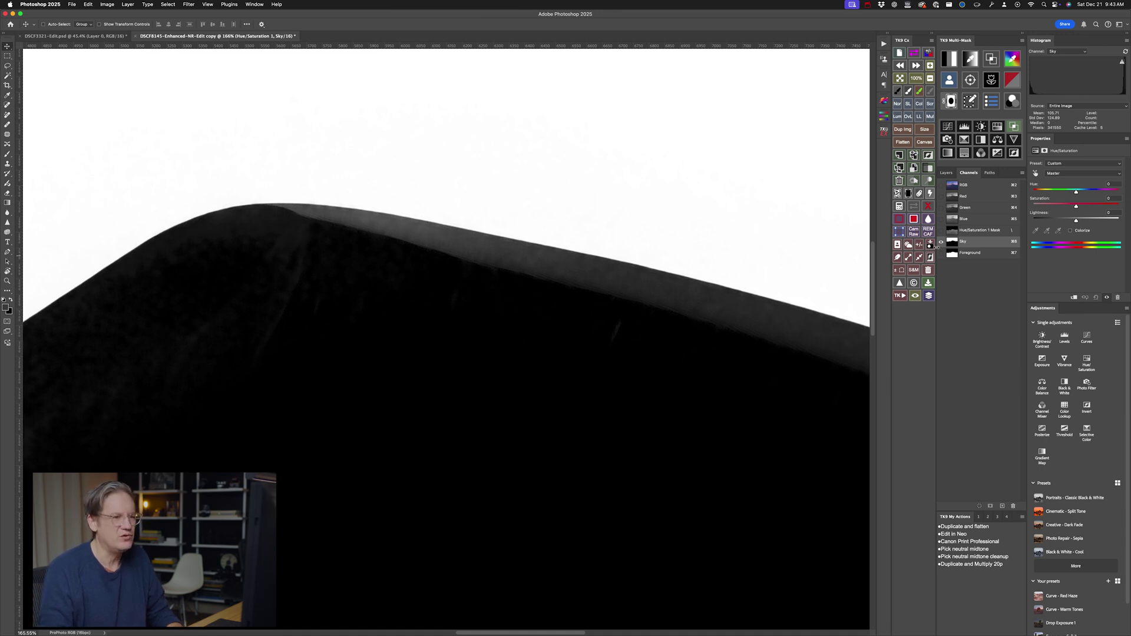
- Inspect the Sky channel along the ridge edge and peak, then fit the whole mask on screen
super+click(951, 242)
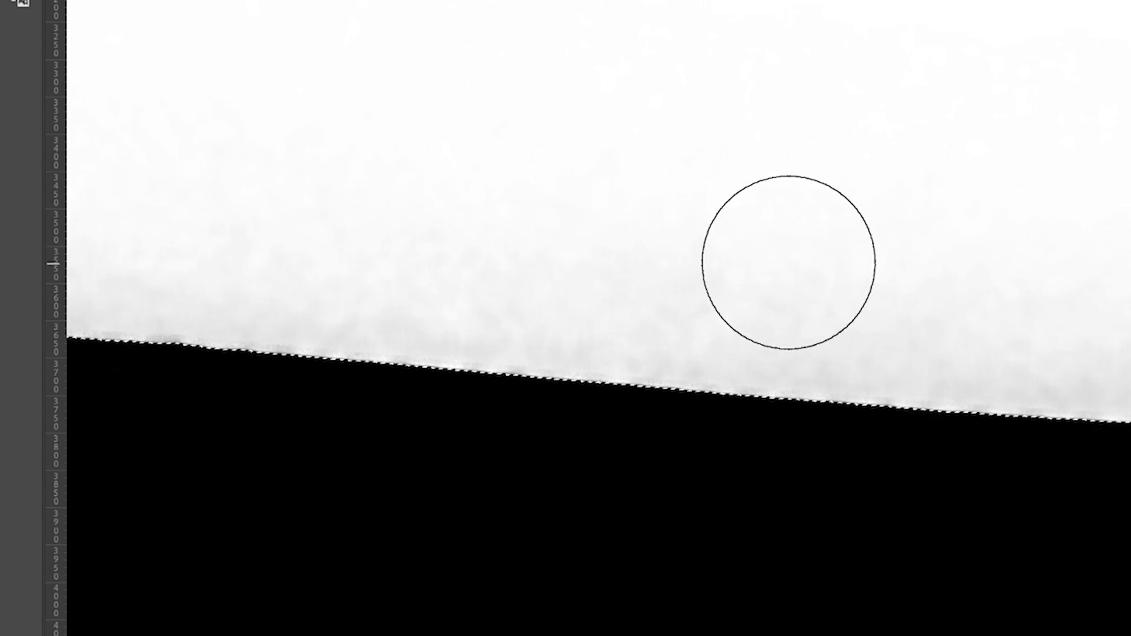
mouse_move(858, 288)
mouse_down()
mouse_move(459, 280)
mouse_move(961, 305)
mouse_up()
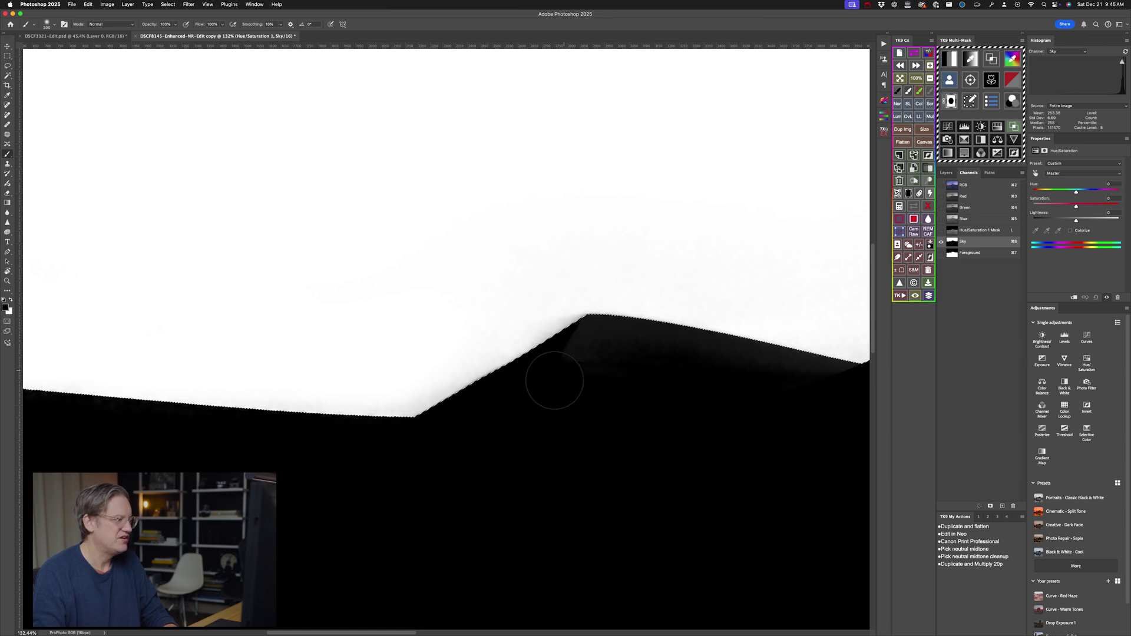
drag(713, 413, 345, 452)
mouse_move(772, 371)
mouse_down()
mouse_move(515, 386)
mouse_move(422, 406)
mouse_up()
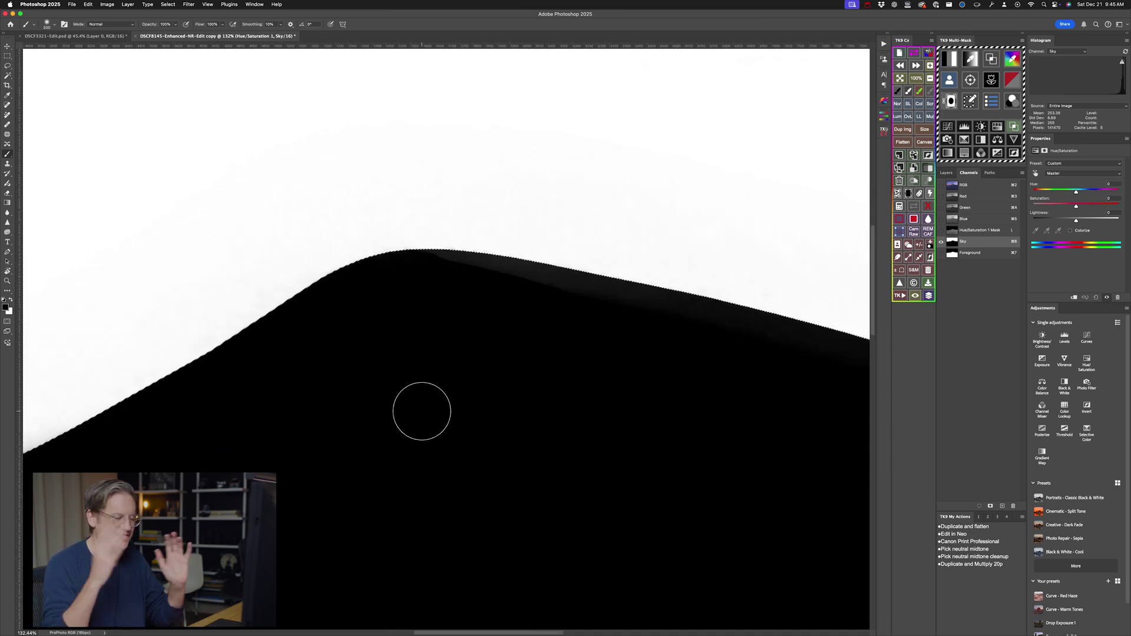
key(super+0)
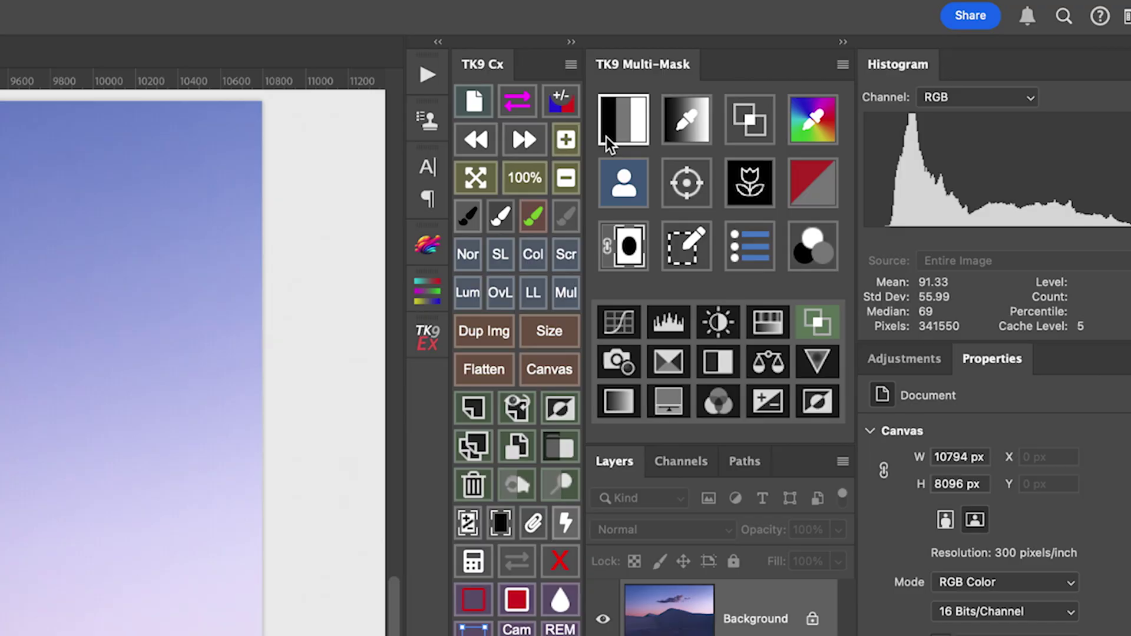
- Create Group 1 masked with the Multi-Mask Foreground mask so only the land is affected
click(624, 122)
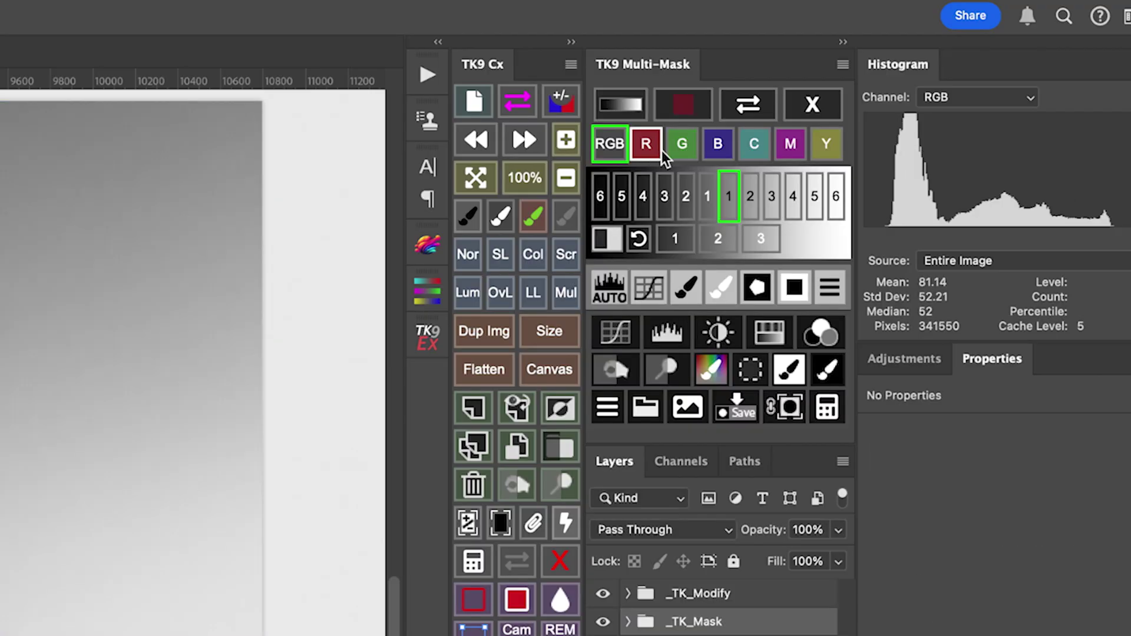
click(792, 111)
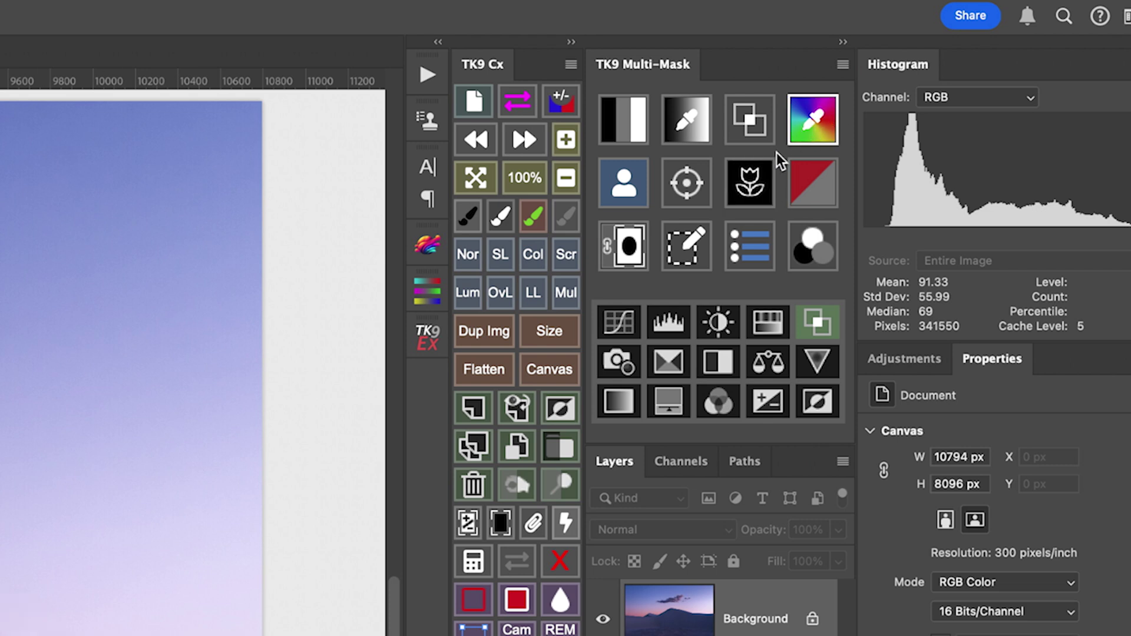
click(611, 201)
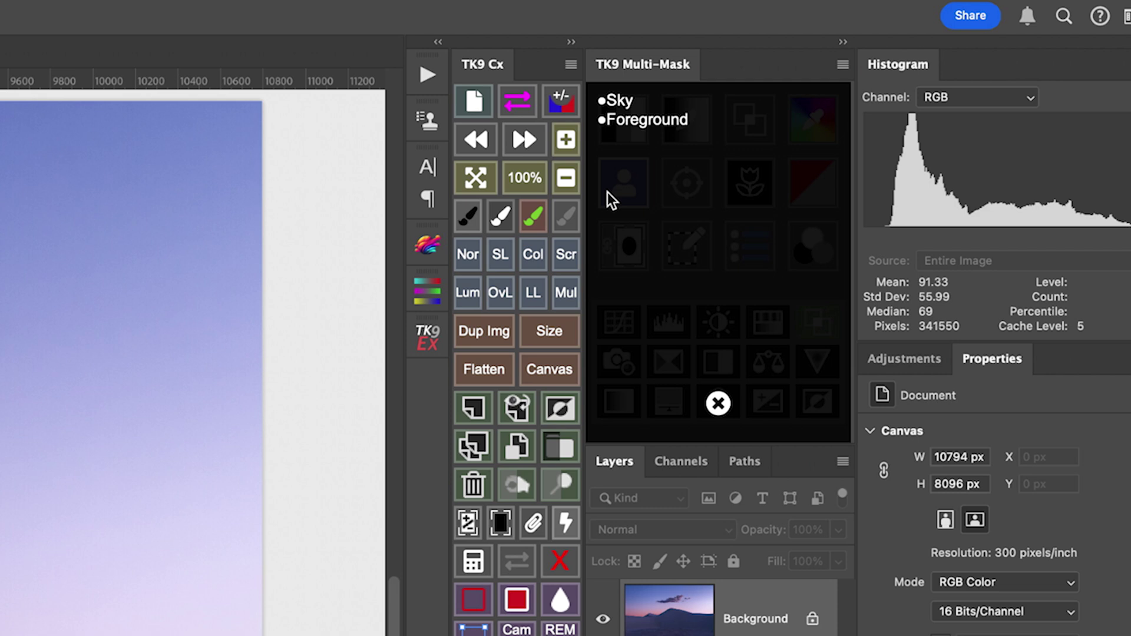
click(645, 125)
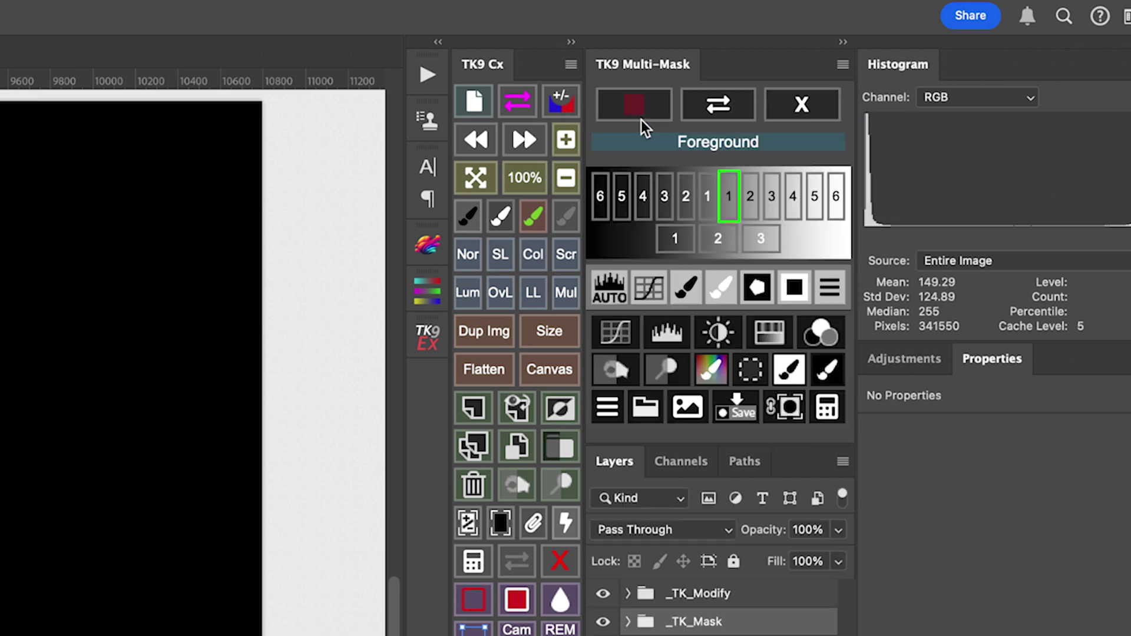
click(646, 415)
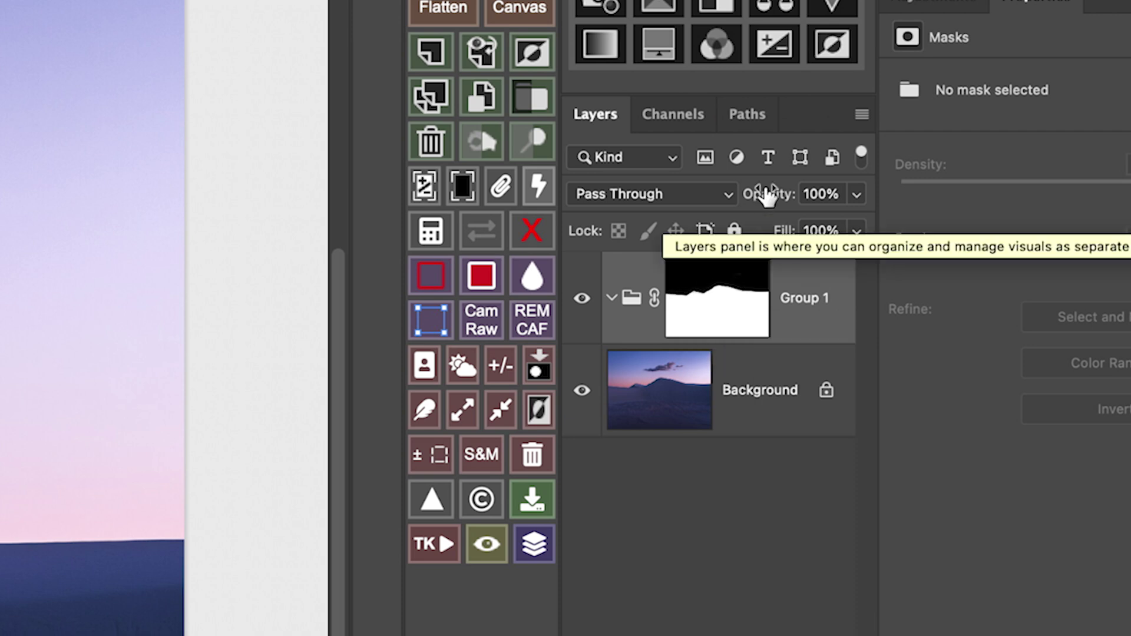
- Add Brightness/Contrast, Levels, Curves and Hue/Saturation layers to Group 1, with Saturation at +18
click(950, 6)
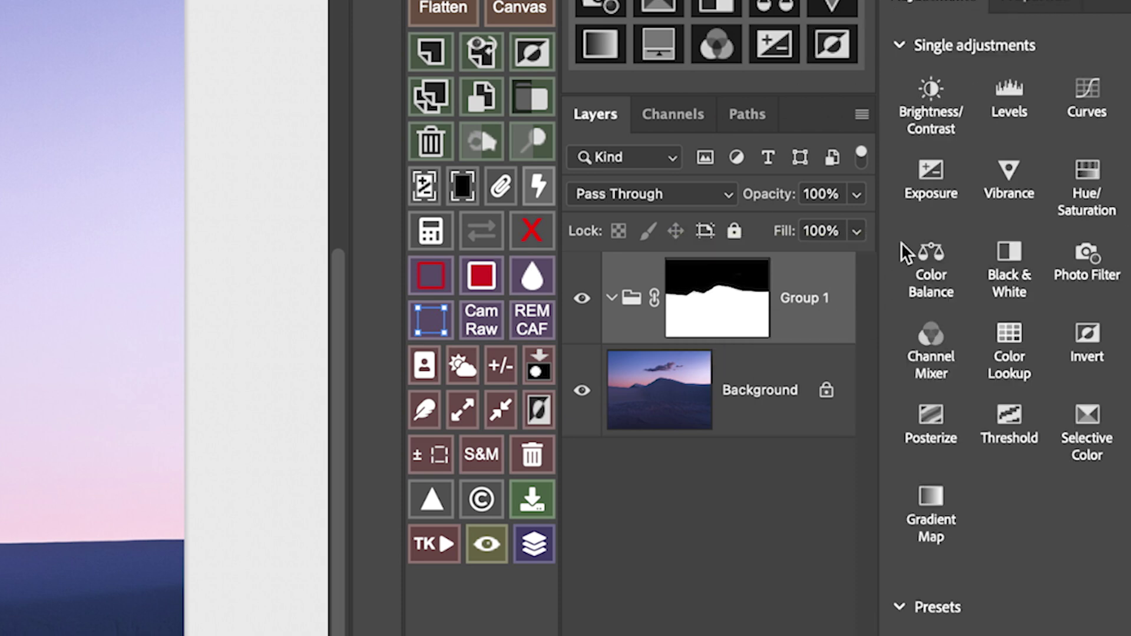
click(968, 140)
click(932, 7)
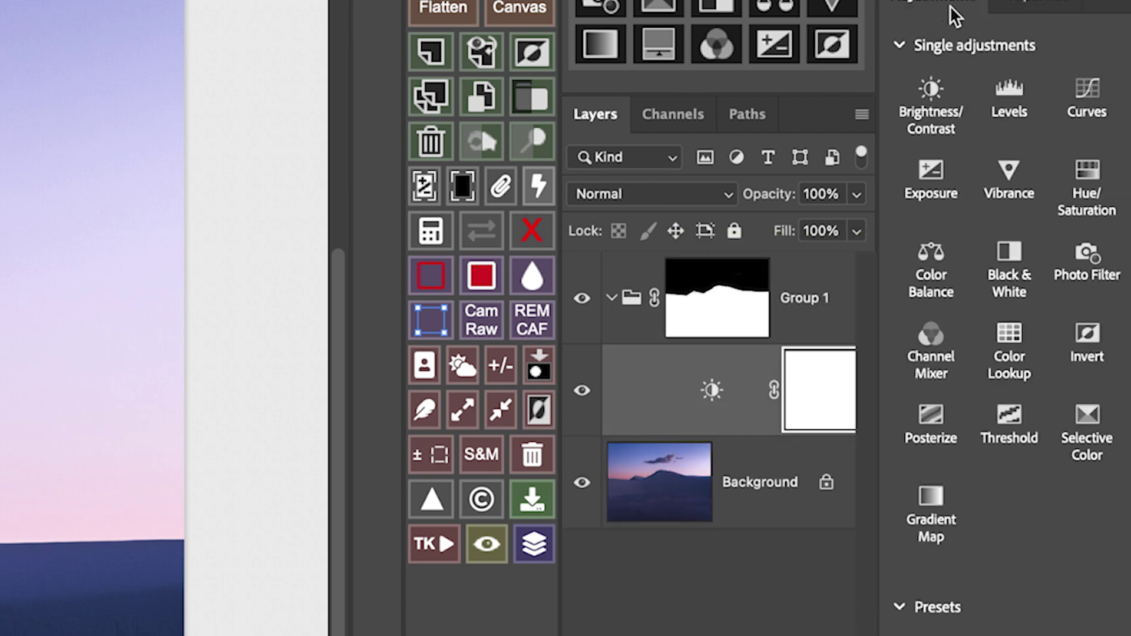
click(1006, 105)
click(936, 8)
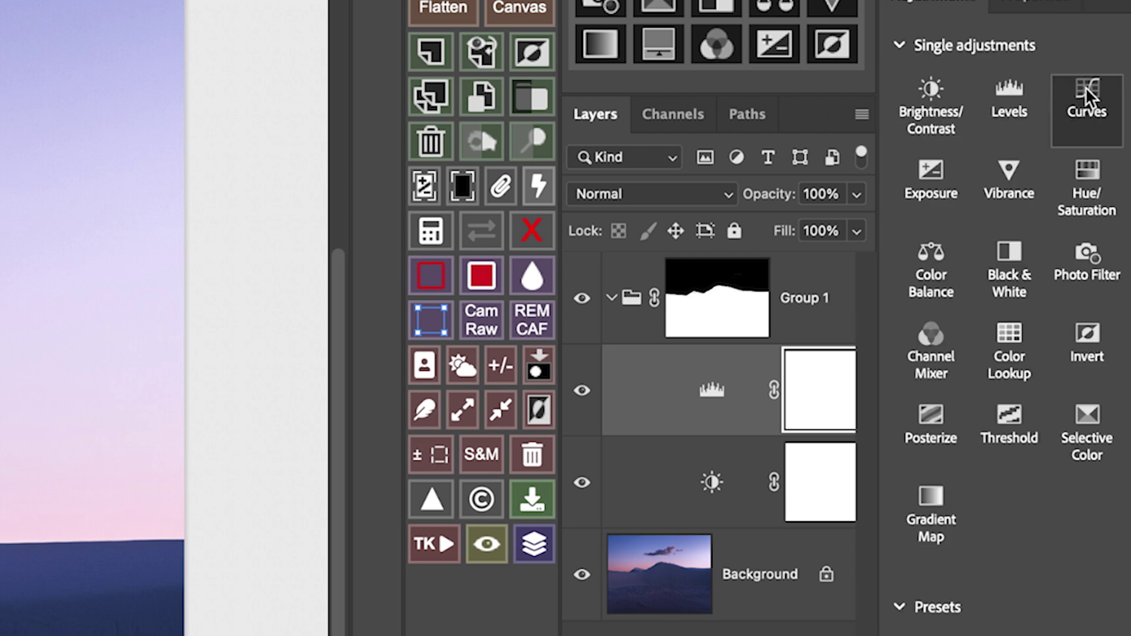
click(1087, 89)
click(946, 8)
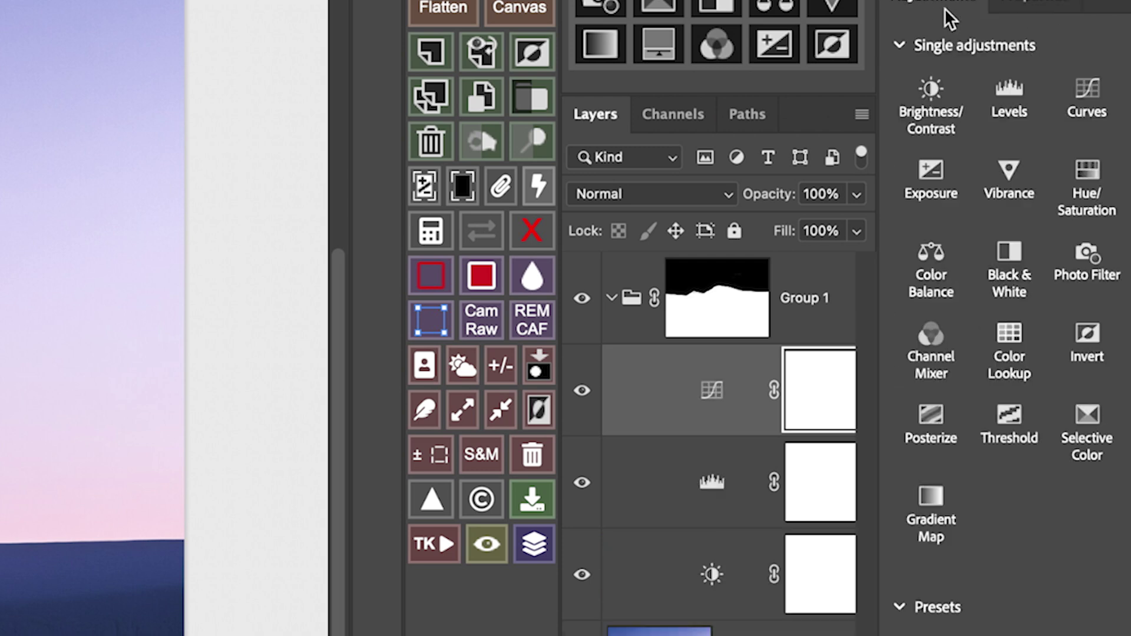
click(1086, 173)
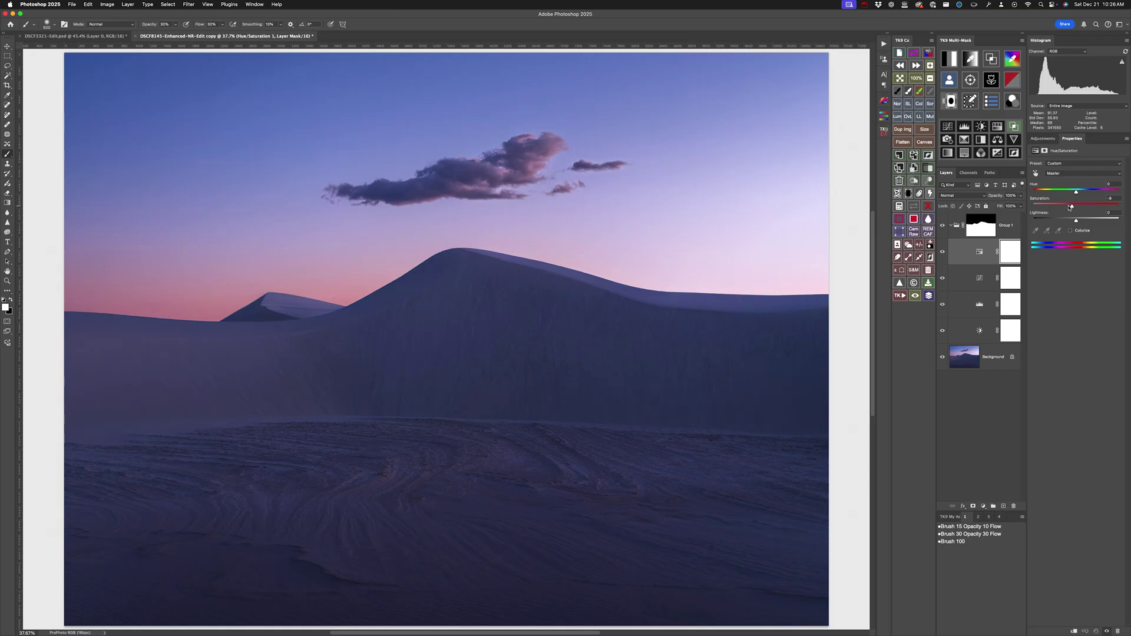
drag(1049, 229, 1087, 229)
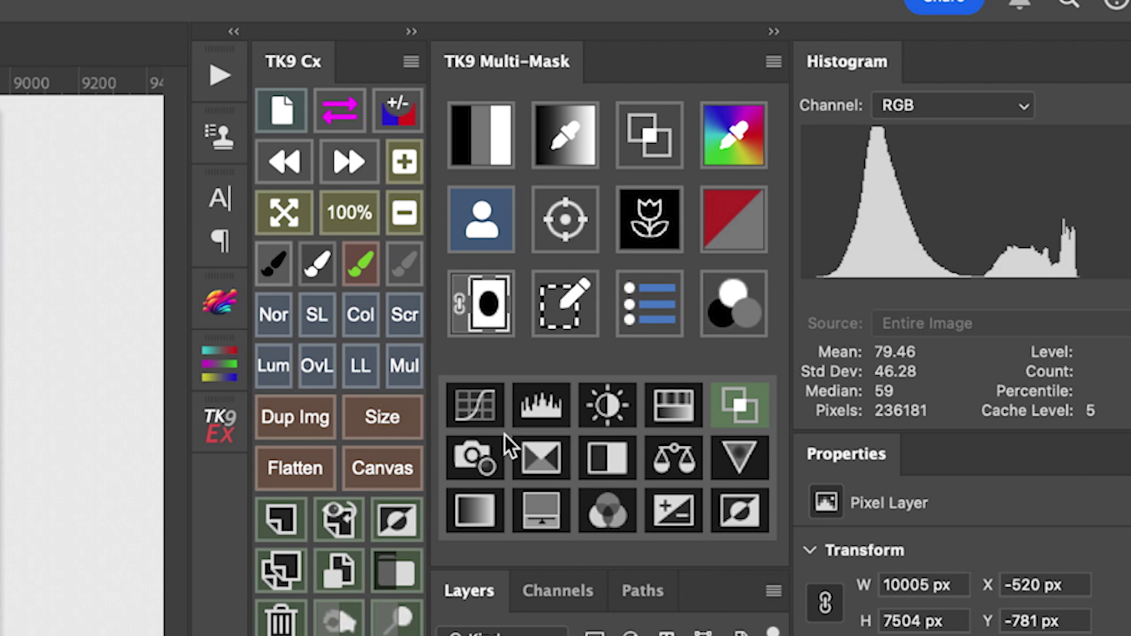
- Generate the TK9 'Adjust with zones' group of Zone 1–5 Curves layers above Layer 0
click(479, 404)
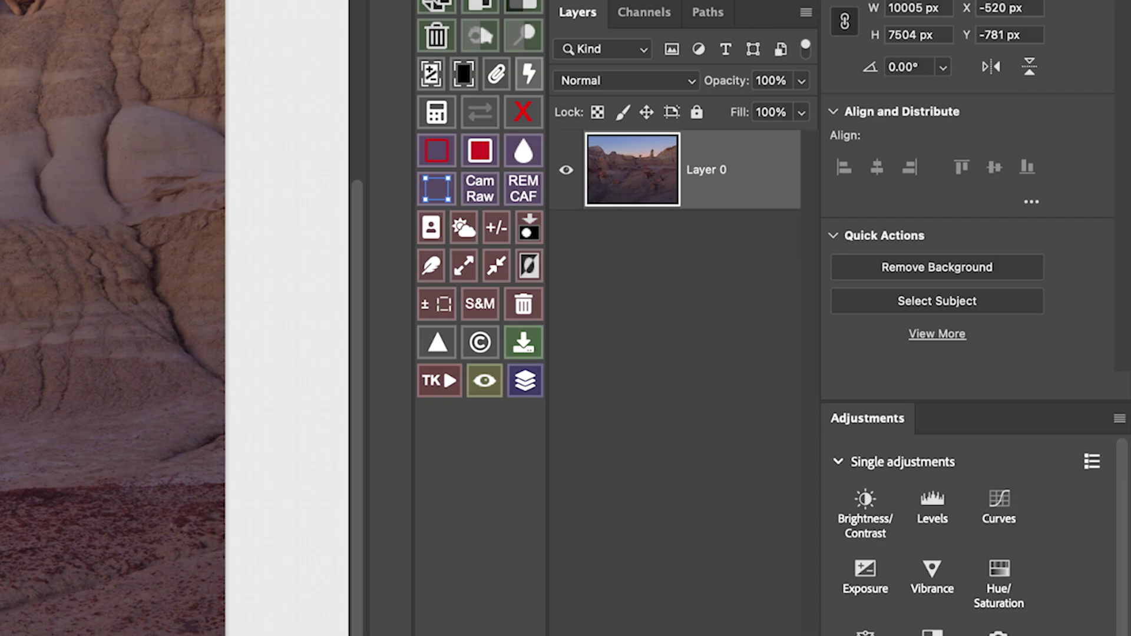
click(479, 20)
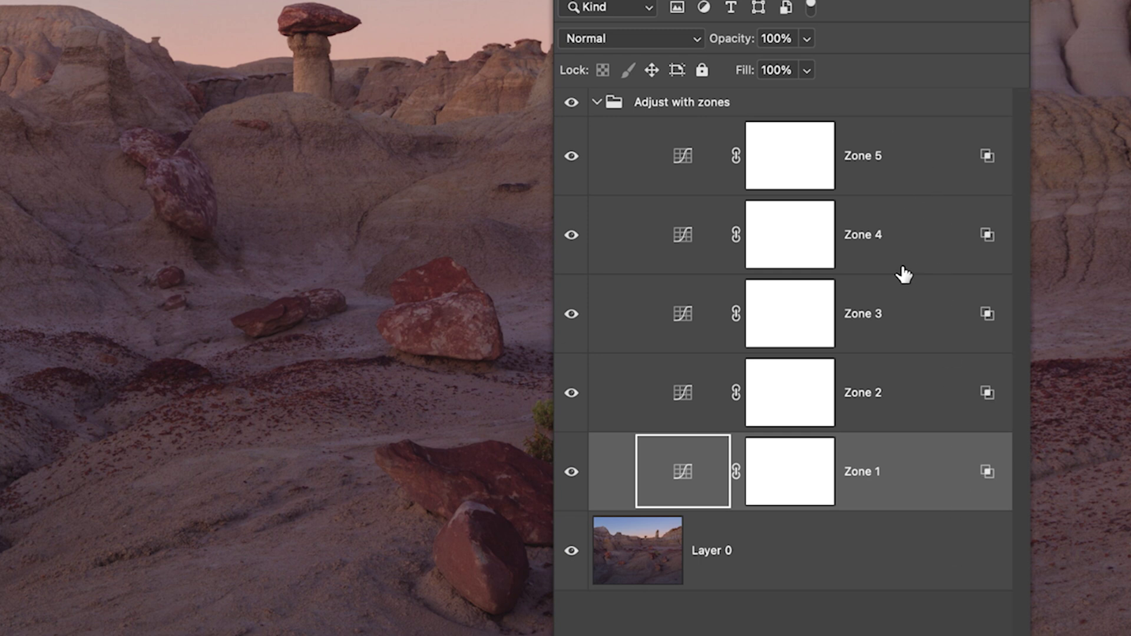
double_click(880, 480)
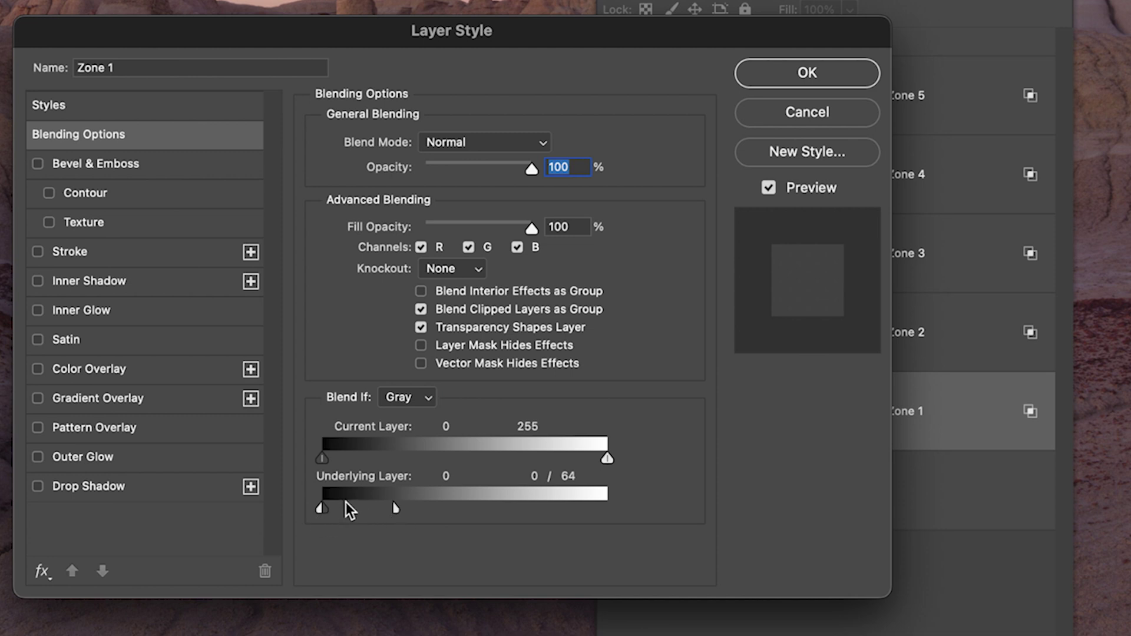
click(818, 113)
click(1014, 335)
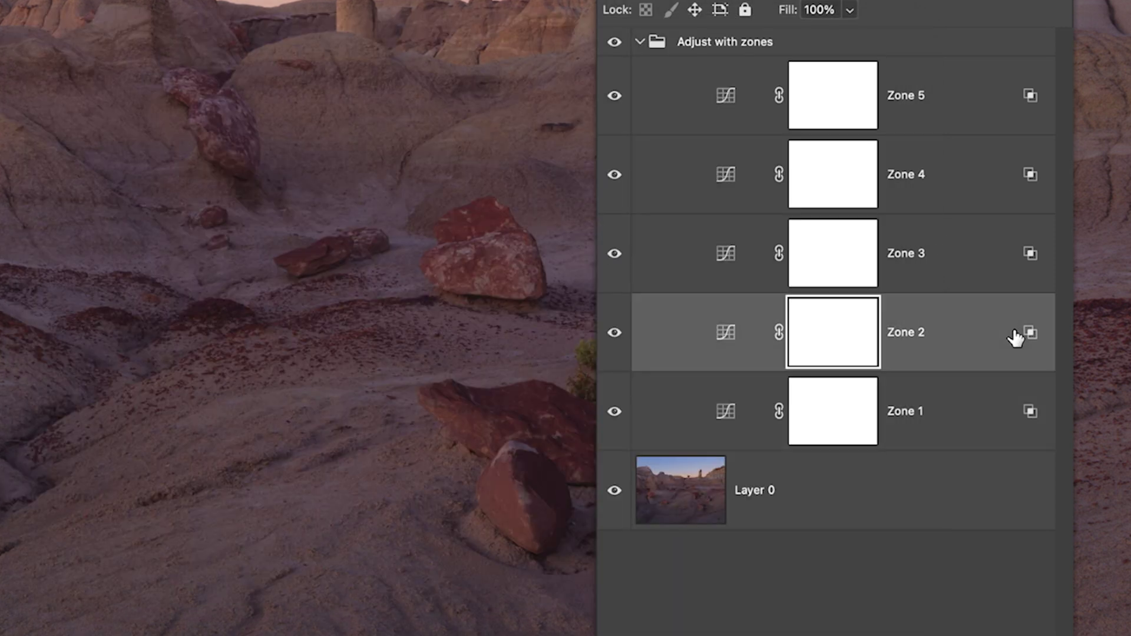
double_click(1014, 336)
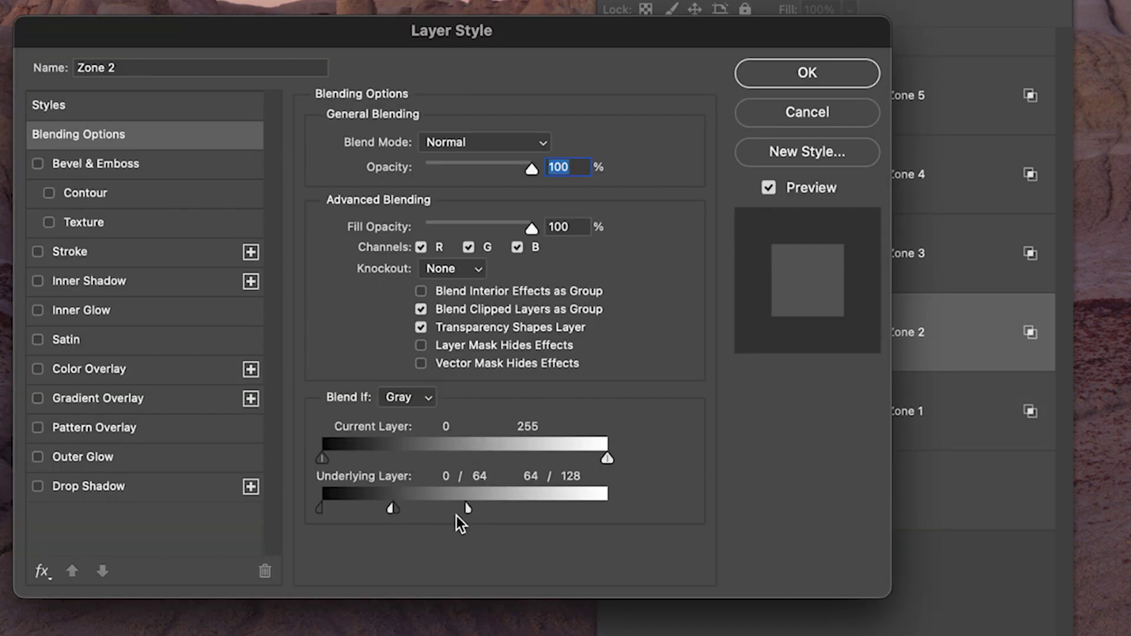
click(798, 115)
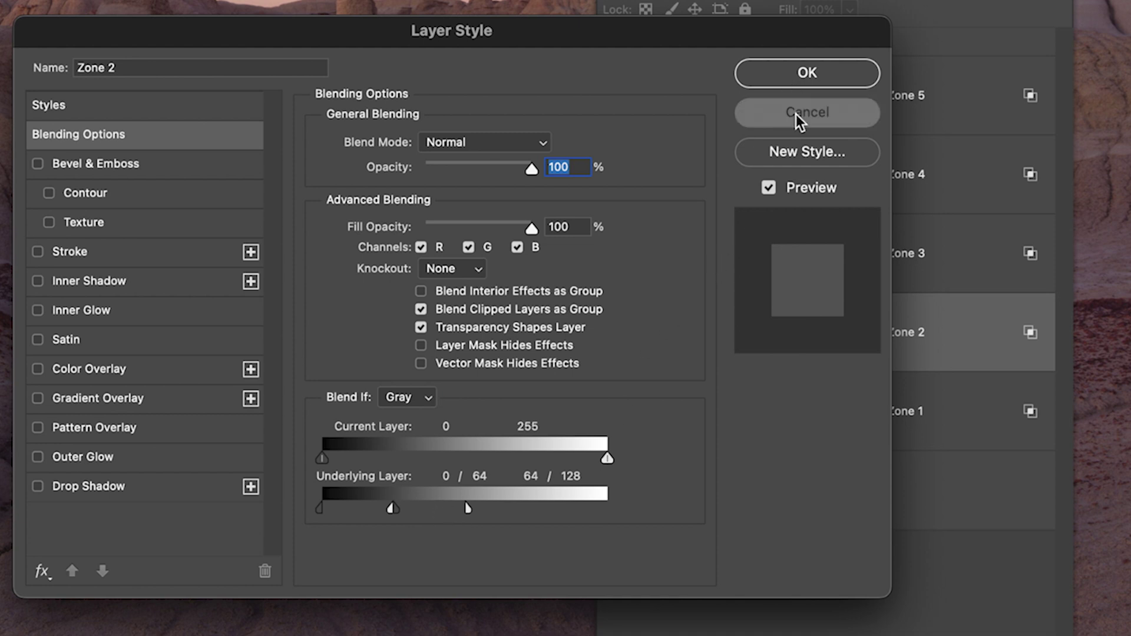
double_click(1035, 258)
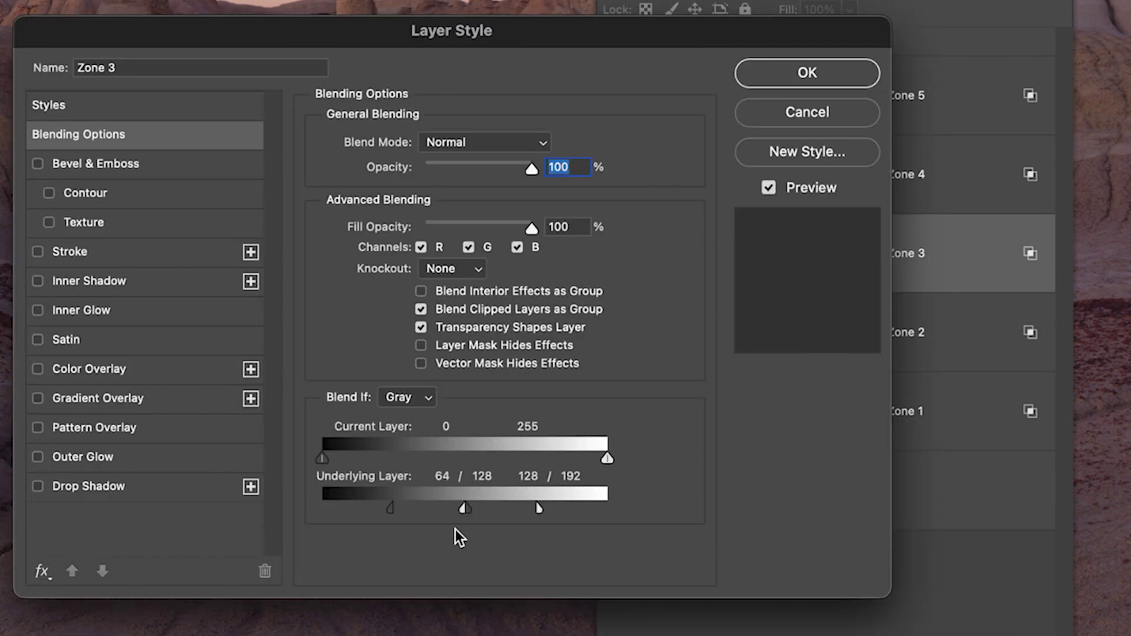
click(807, 112)
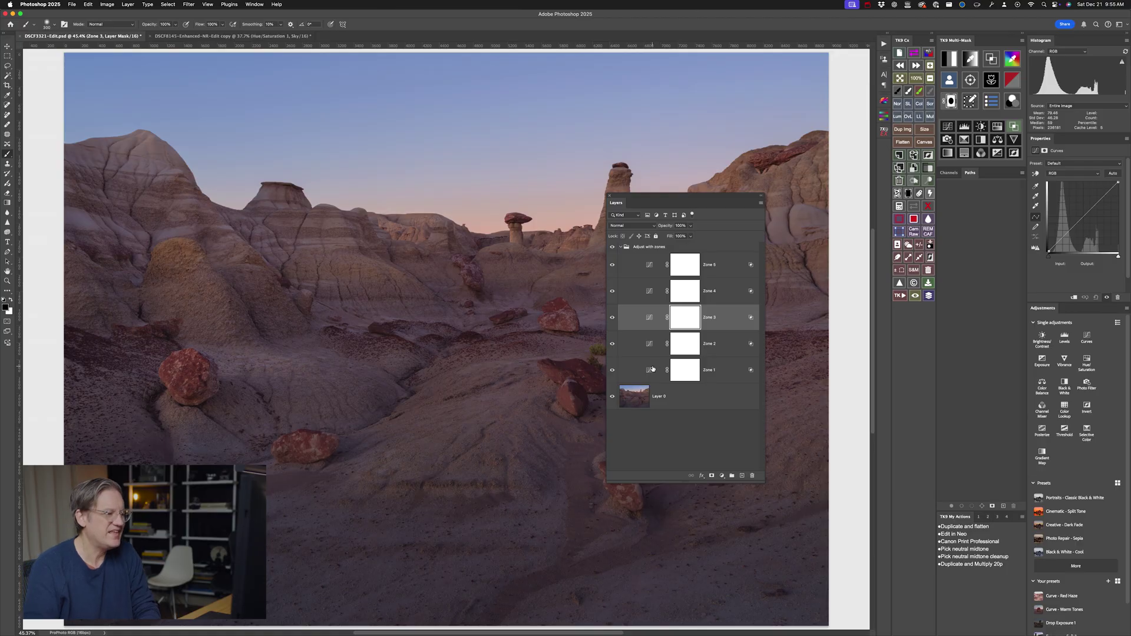
- Float the curve settings beside the layers and pull the Zone 1 curve down slightly
click(654, 368)
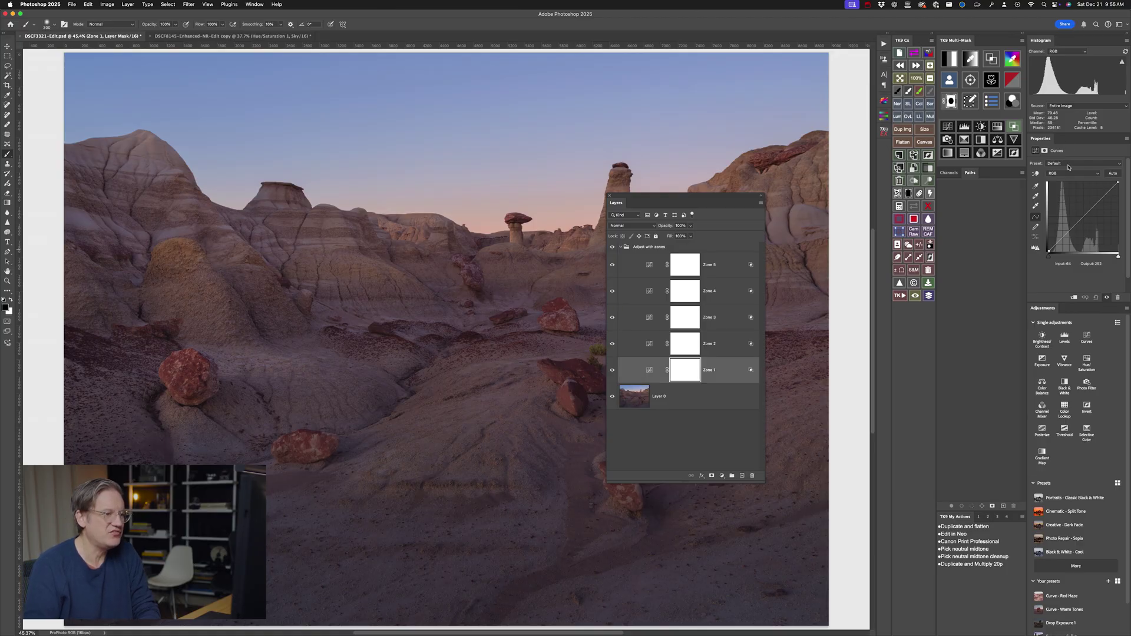
drag(1049, 142, 489, 309)
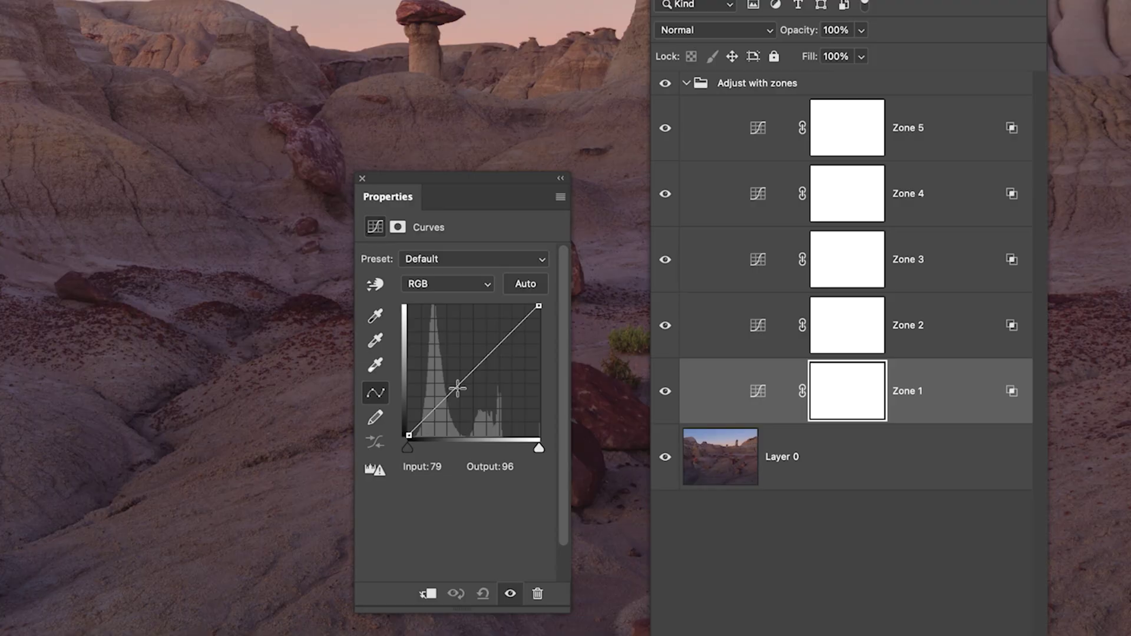
drag(457, 388, 458, 396)
- Bend the Zone 2 curve slightly and move the curves panel off the image
click(750, 336)
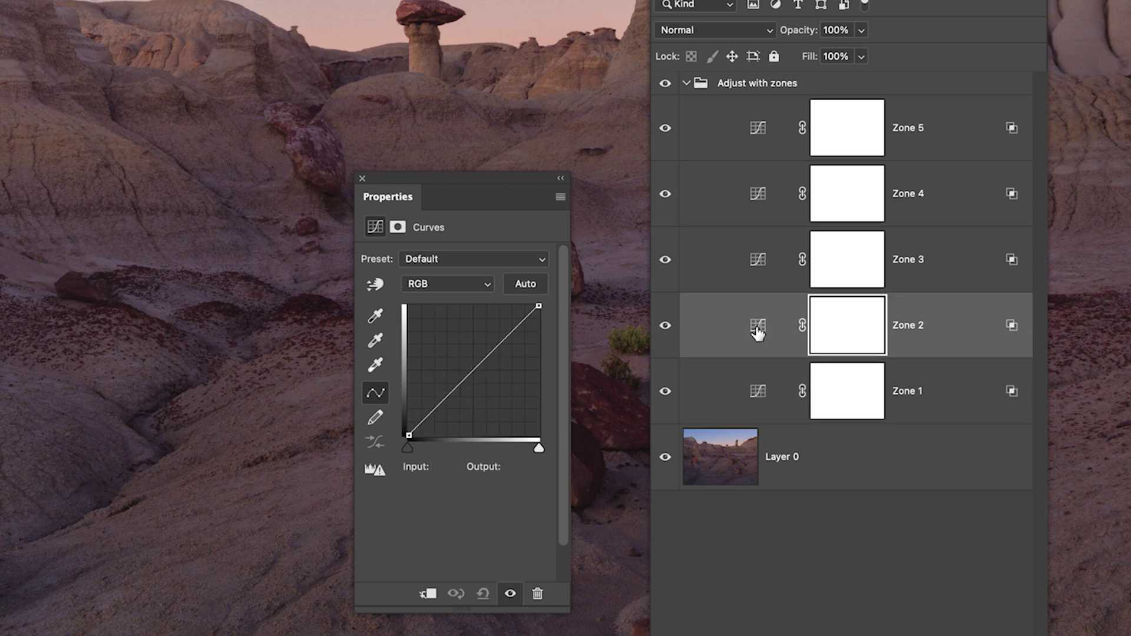
drag(452, 389, 455, 387)
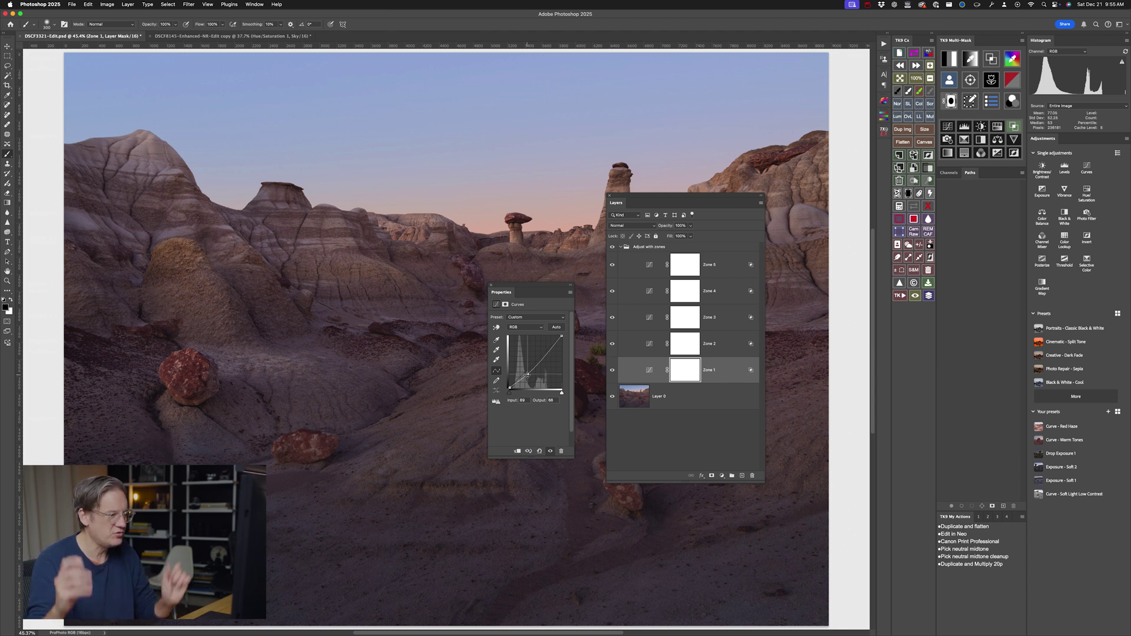
drag(526, 287, 507, 321)
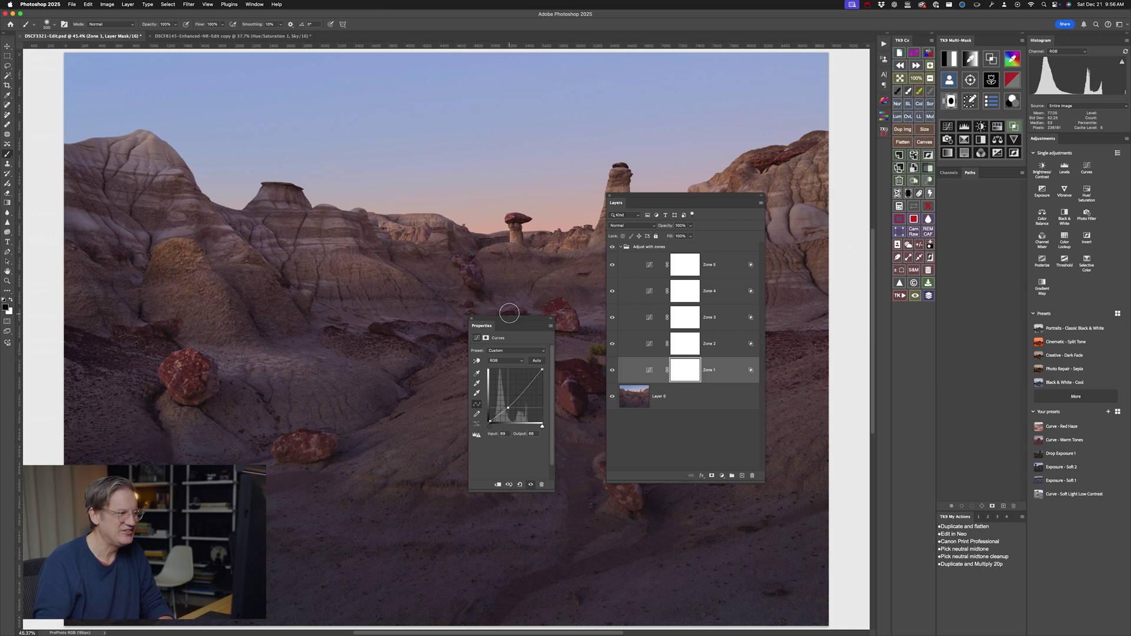
drag(513, 322, 538, 313)
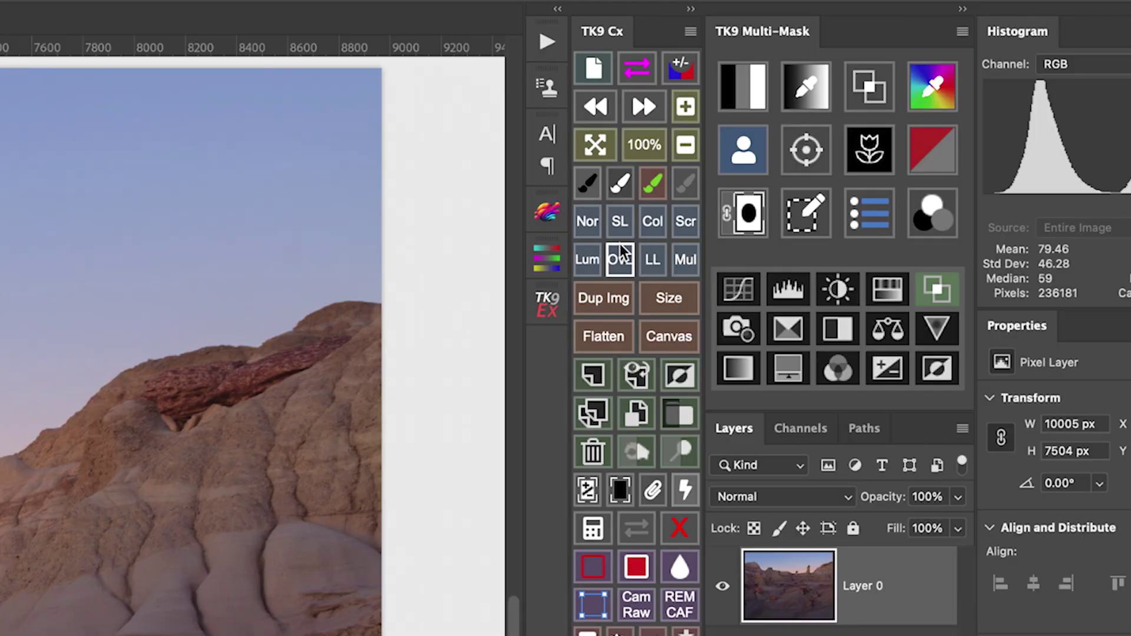
- Try Soft Light, Color, Screen and Multiply blending on the dodging layer
click(619, 227)
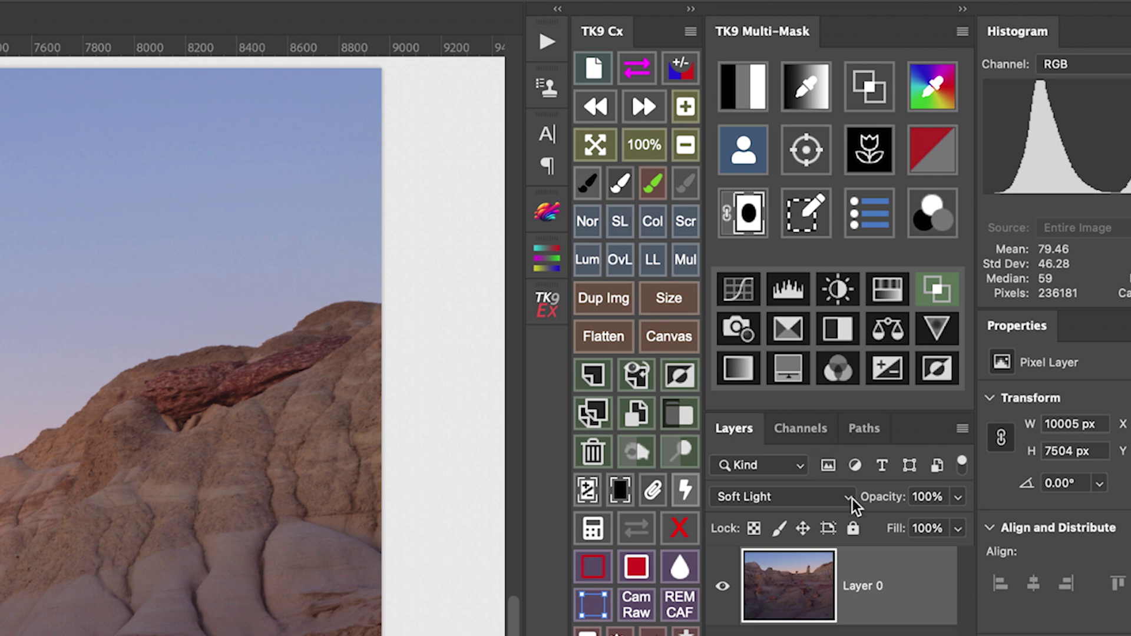
click(652, 223)
click(685, 224)
click(685, 258)
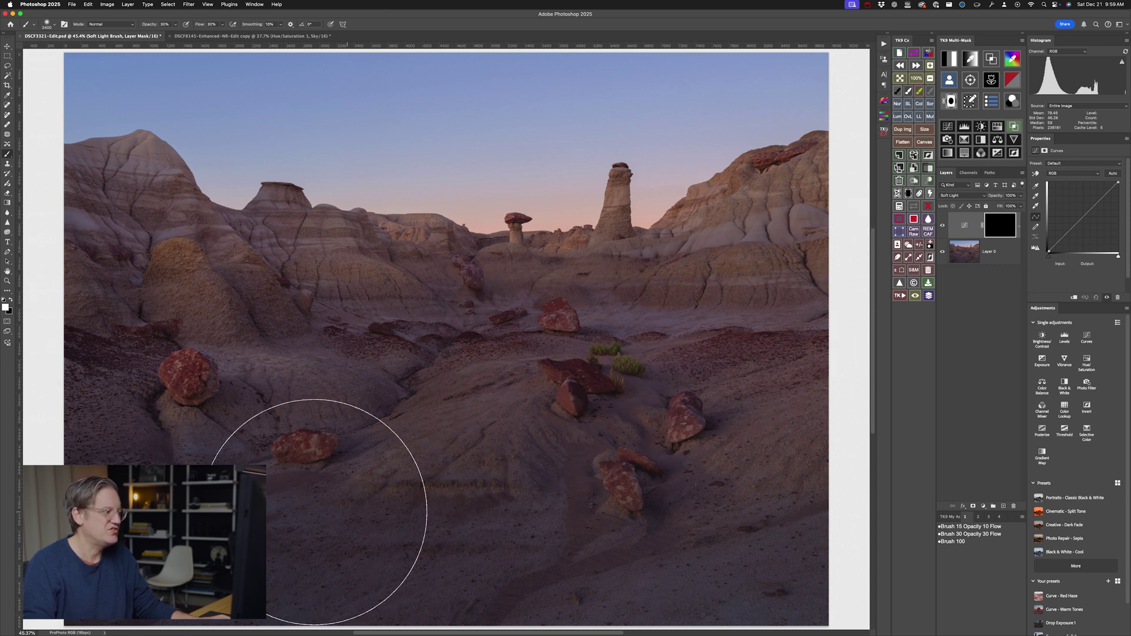
- Paint brightening across the central hills with a progressively smaller brush
key(bracketleft)
mouse_move(535, 419)
mouse_down()
mouse_move(516, 349)
mouse_move(538, 361)
mouse_move(465, 366)
mouse_up()
key(bracketleft)
key(bracketleft)
key(bracketleft)
key(bracketleft)
key(bracketleft)
key(bracketleft)
key(bracketleft)
key(bracketleft)
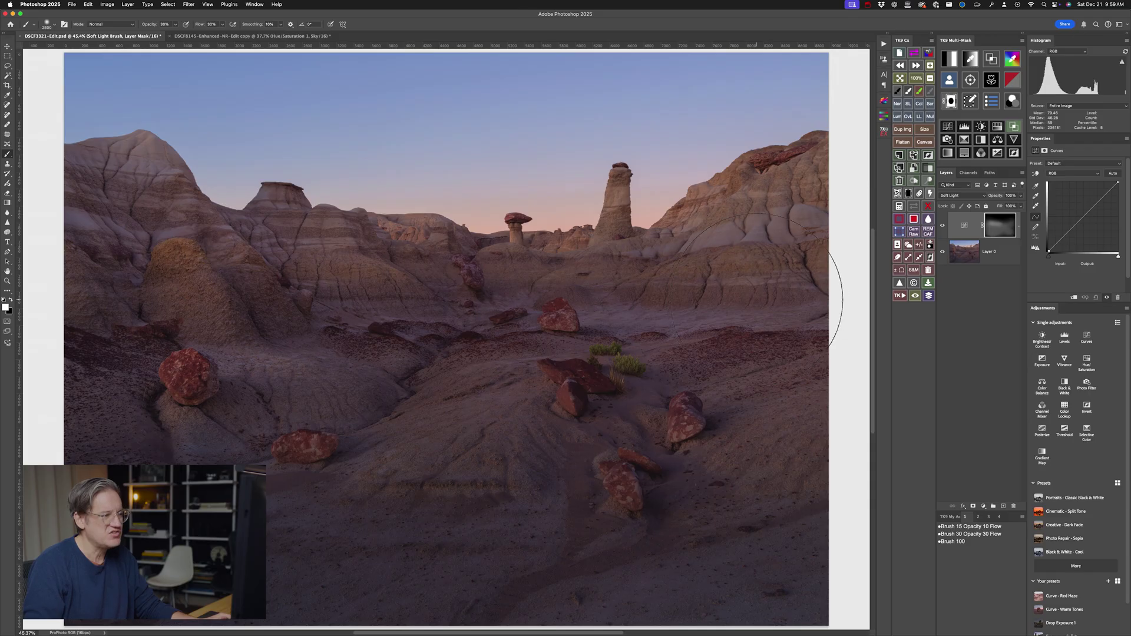
- Extend the Soft Light brightening leftward, then add a Screen dodging layer with black mask
key(])
mouse_move(733, 259)
mouse_down()
mouse_move(573, 323)
mouse_move(401, 341)
mouse_move(477, 366)
mouse_up()
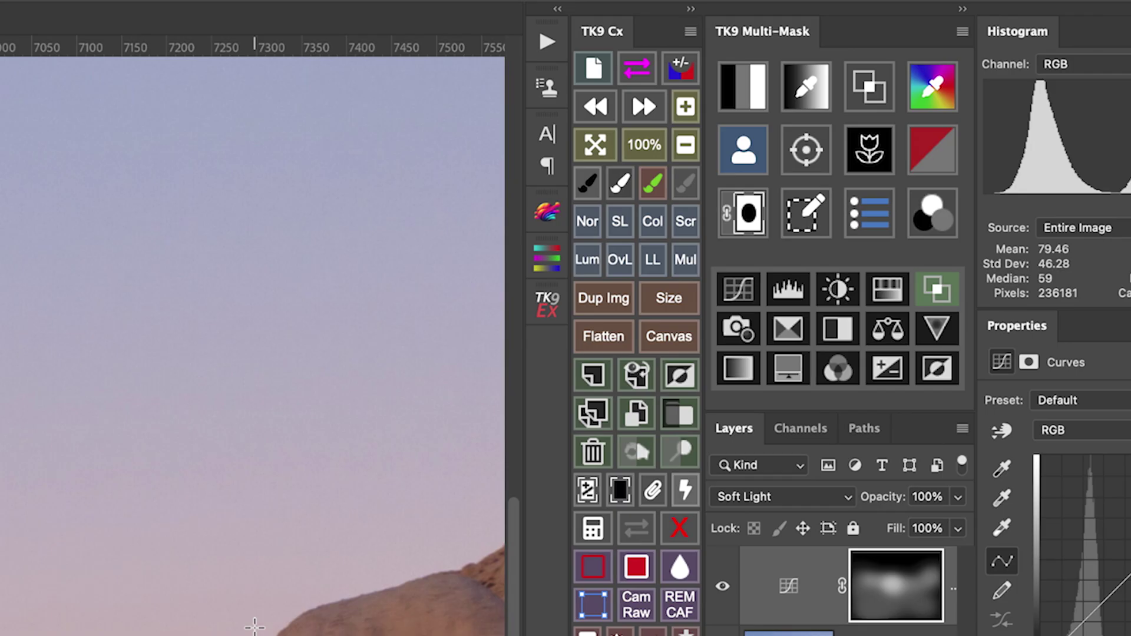
click(685, 226)
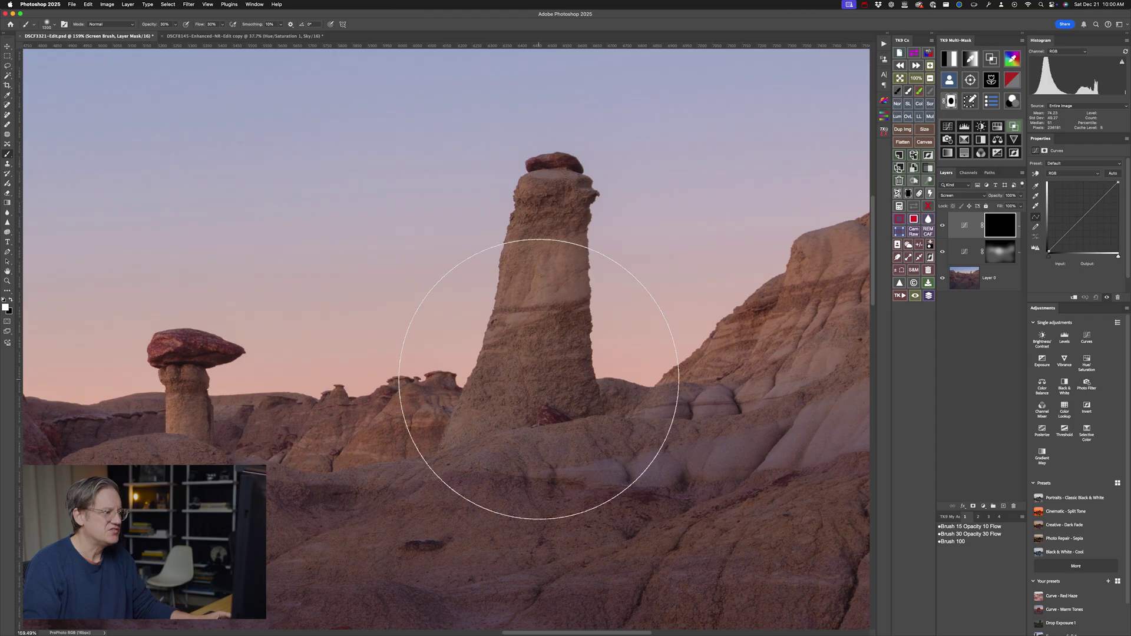
- Brighten the lower tall tower and the foreground on the Screen layer, then fit the image
key(bracketleft)
key(bracketleft)
key(bracketleft)
key(bracketright)
key(bracketleft)
drag(533, 371, 533, 259)
mouse_move(475, 474)
mouse_down()
mouse_move(391, 434)
mouse_move(200, 430)
mouse_up()
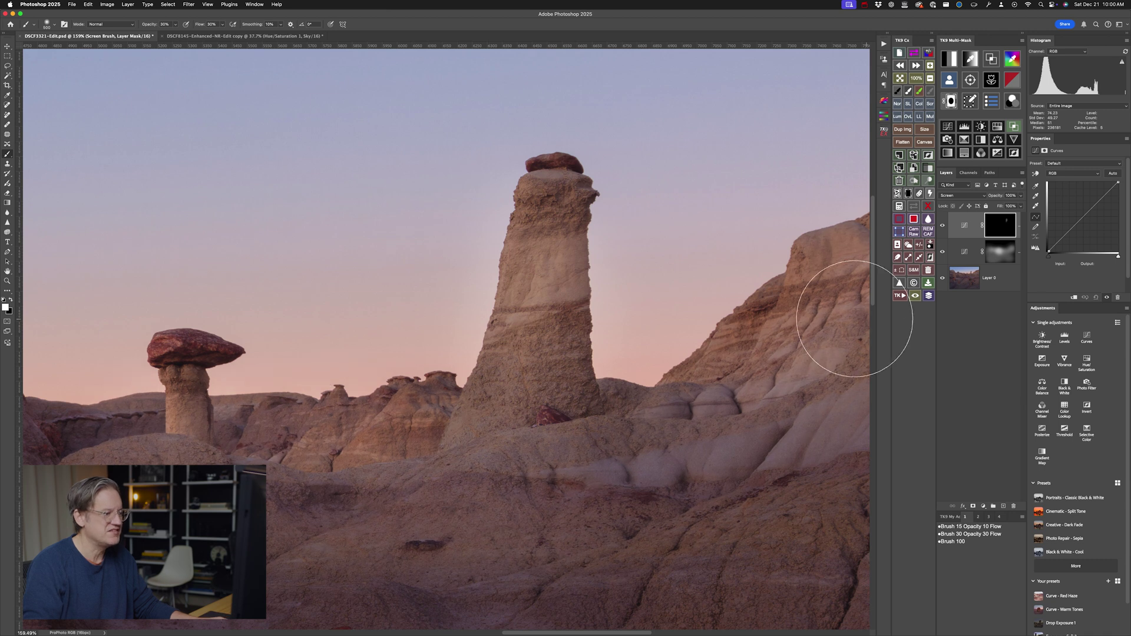
drag(265, 494, 483, 471)
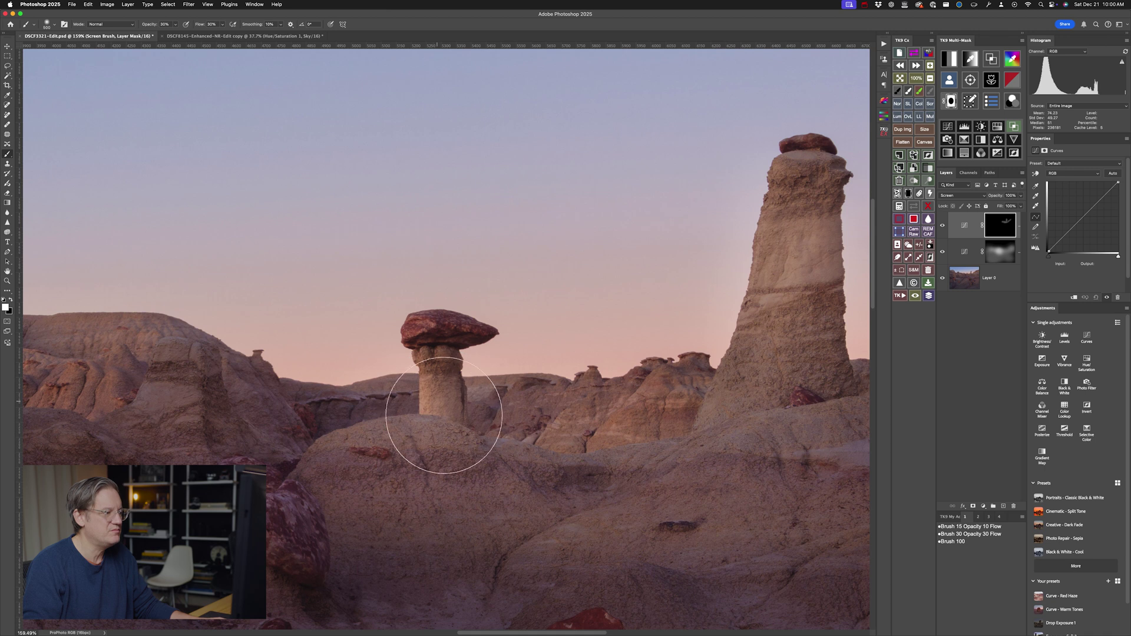
key(super+0)
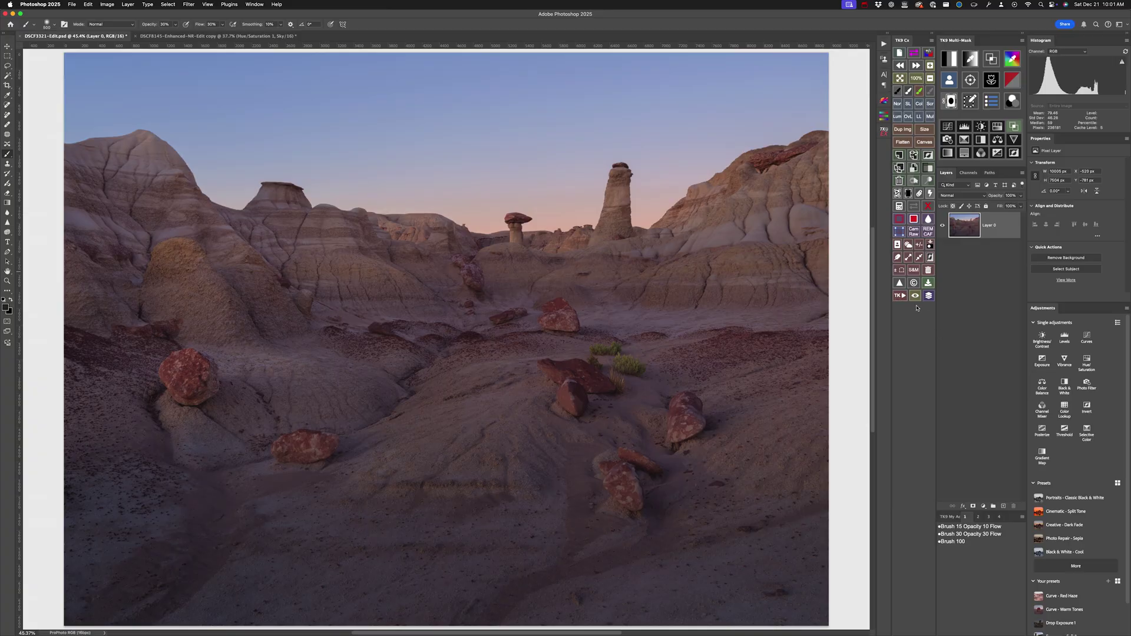
- Preview the light 2, dark 1 and dark 2 luminosity masks, then discard the preview groups
click(901, 296)
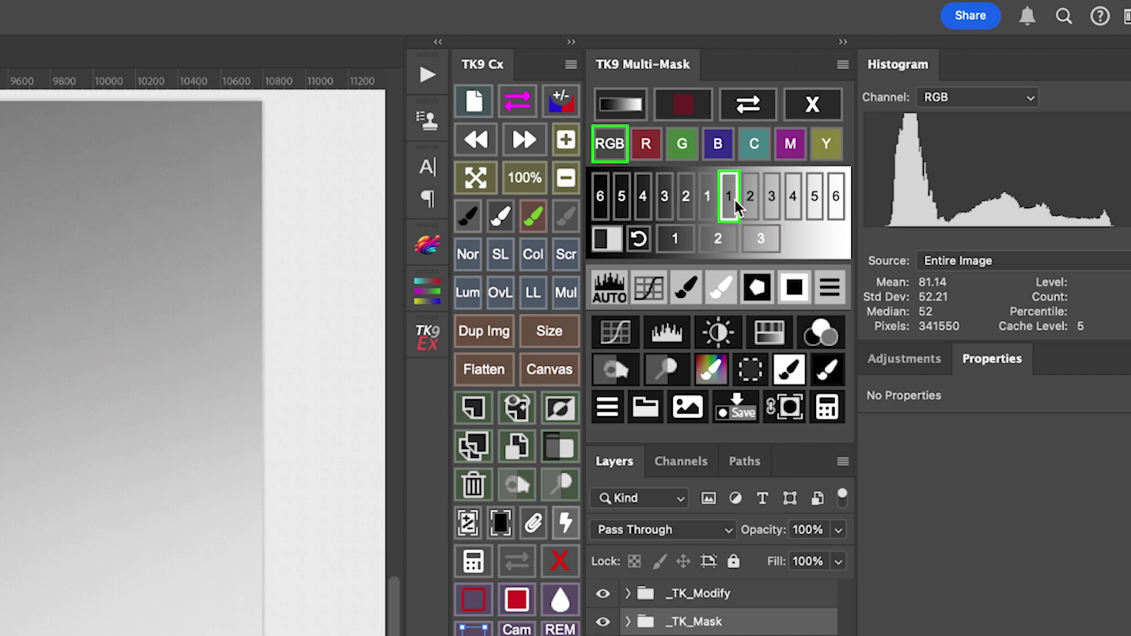
click(750, 200)
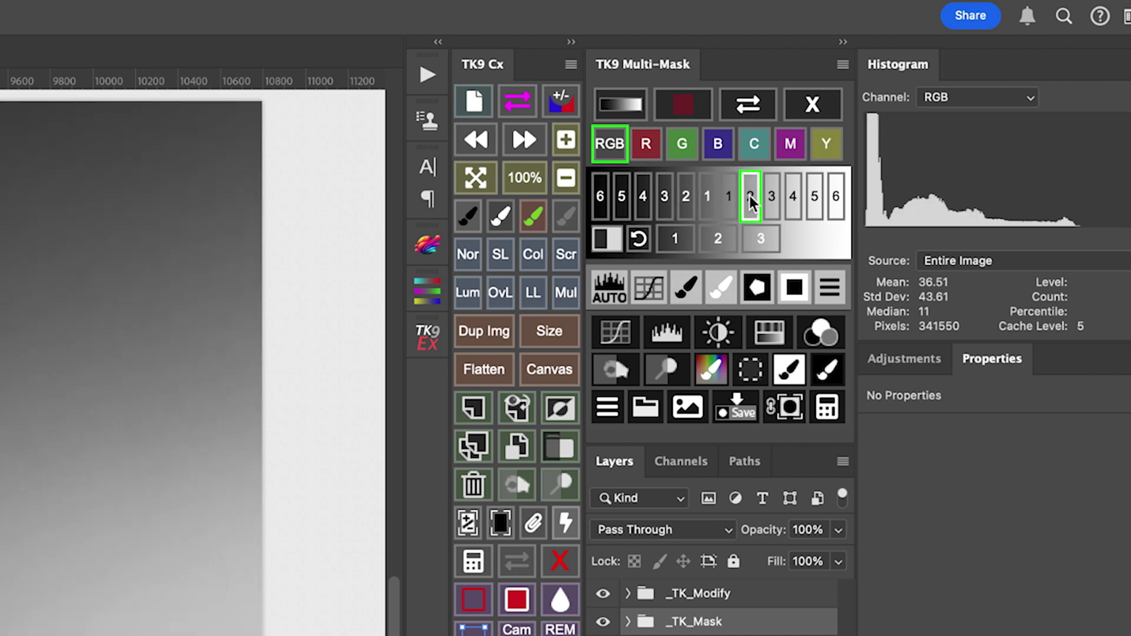
click(707, 200)
click(682, 202)
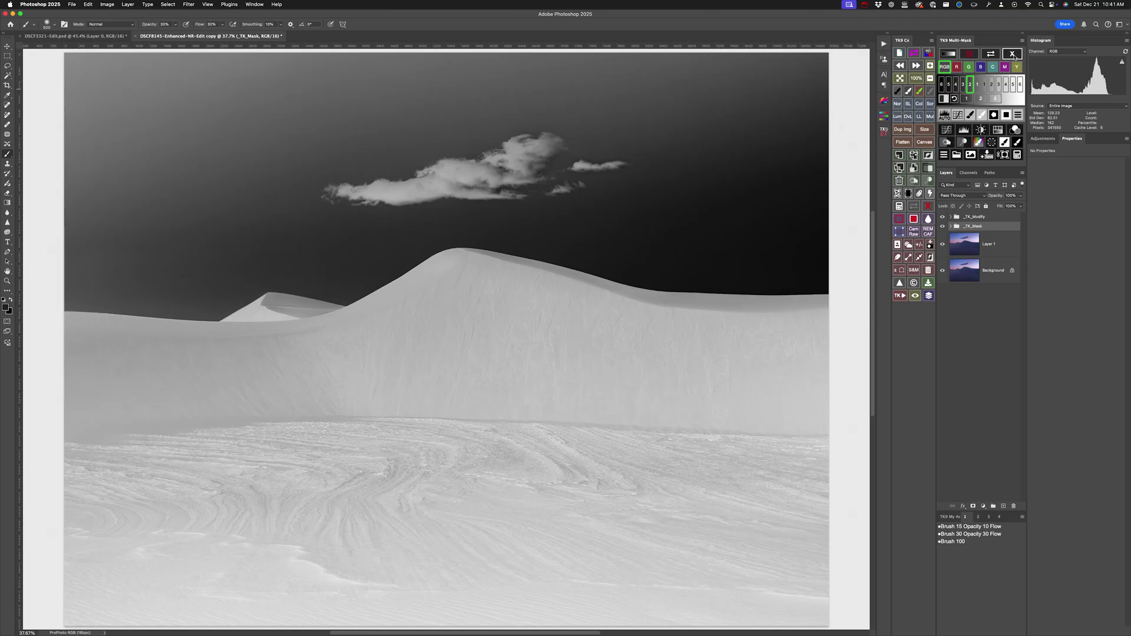
click(1012, 54)
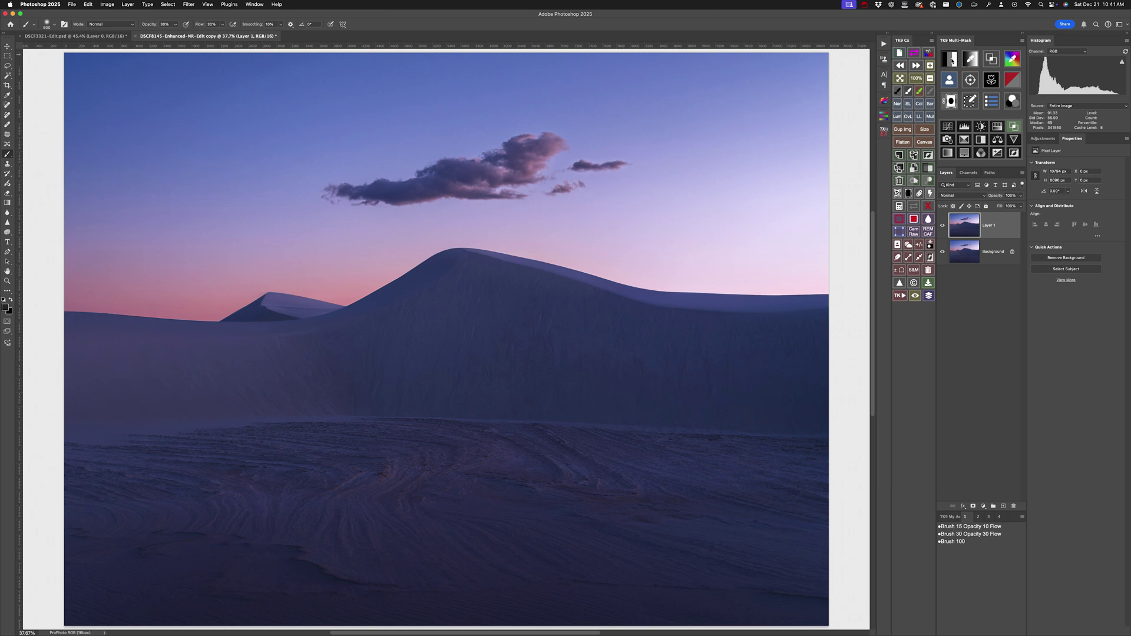
- Rebuild the dark 2 luminosity mask preview and view it in grayscale
click(949, 59)
click(976, 85)
click(970, 86)
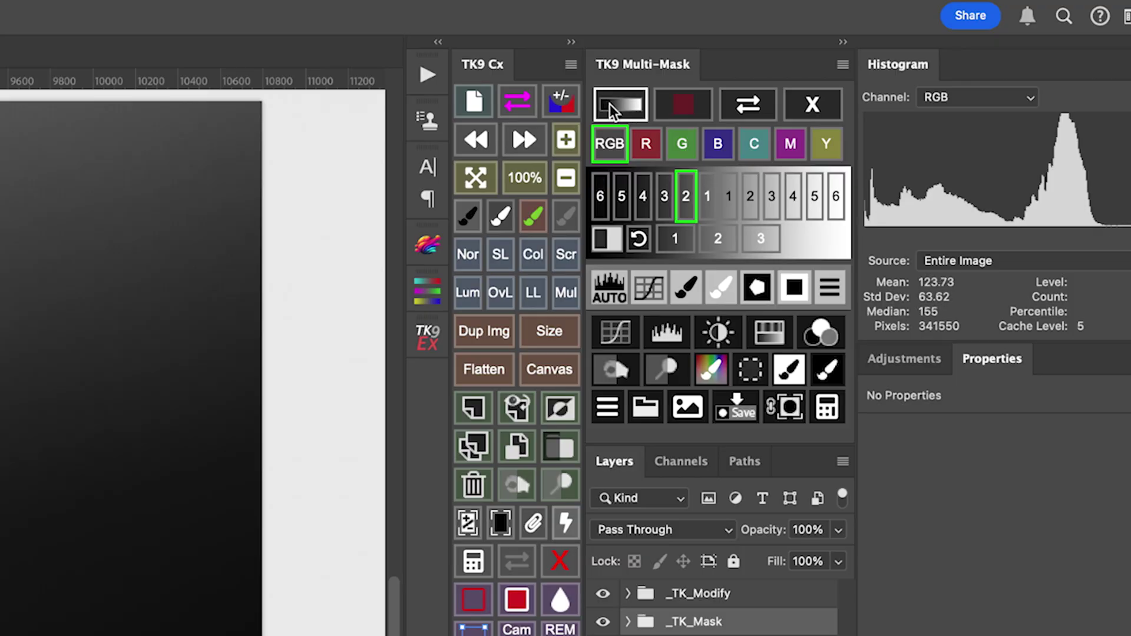
click(609, 105)
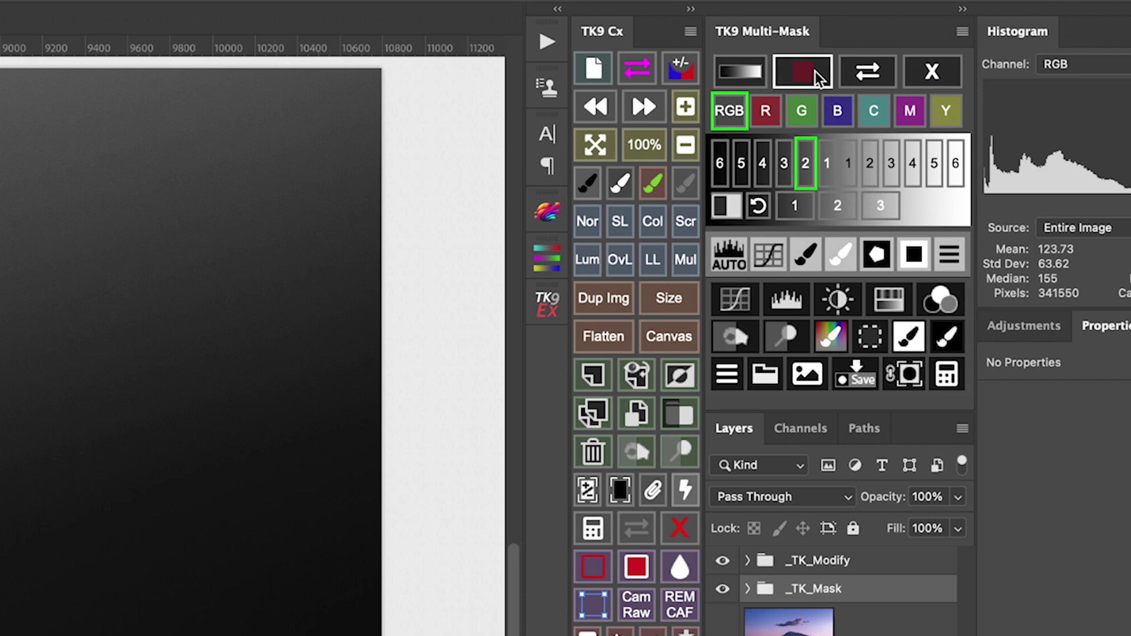
- Show the Darks 2 mask as a coloured overlay with dark 2 reselected
click(815, 74)
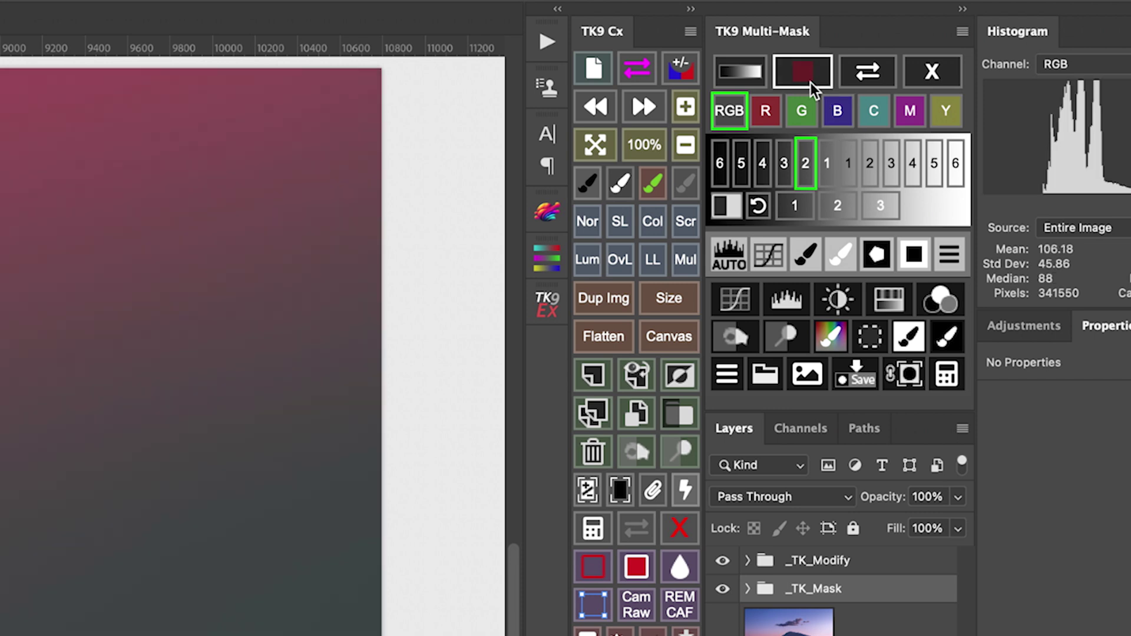
click(804, 168)
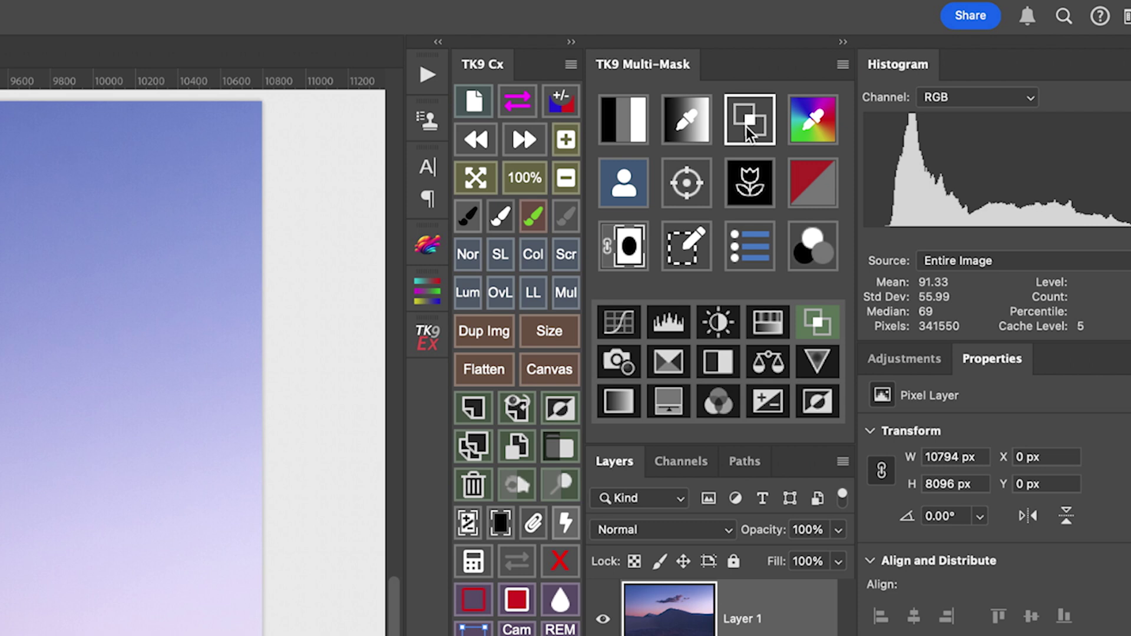
- Create a zone mask, trying dark 1, dark 2 and light 1 before settling on dark zone 2
click(747, 126)
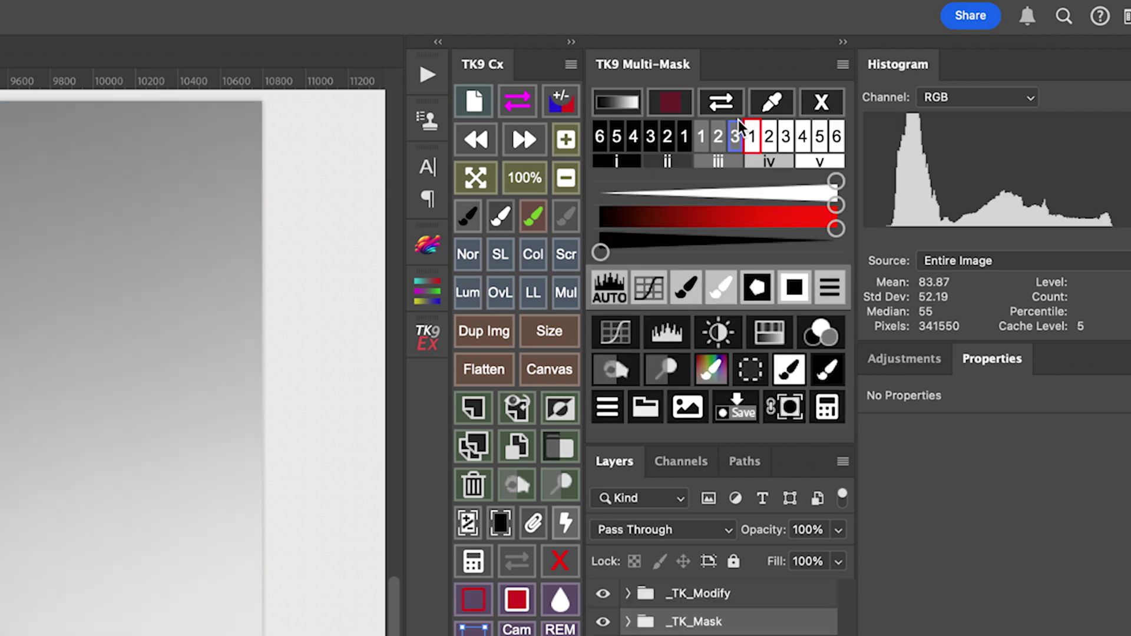
click(685, 136)
click(667, 137)
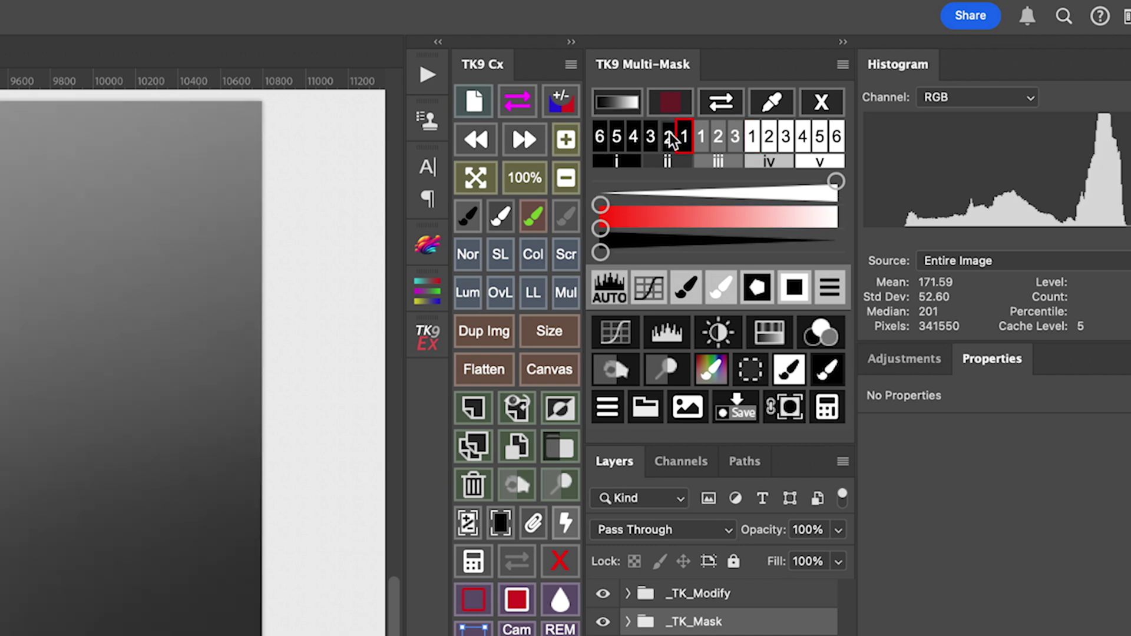
click(751, 137)
click(669, 136)
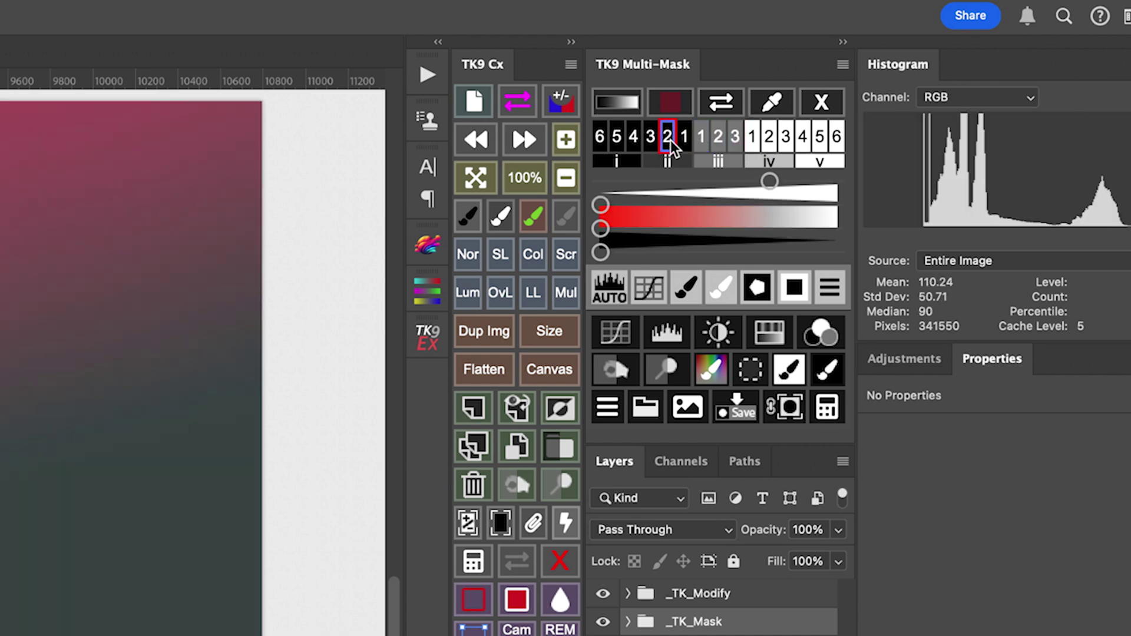